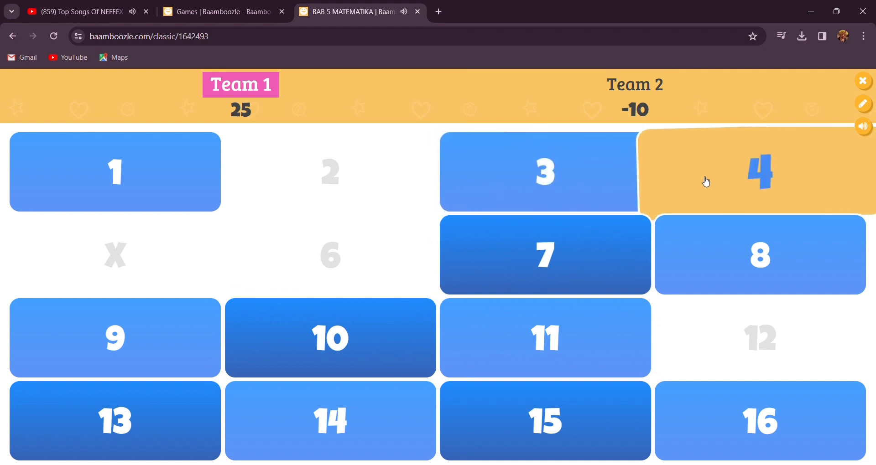
Open tile 4 and mark Team 1's answer correct, and open tile 7 and mark Team 2's answer wrong.
left_click(704, 182)
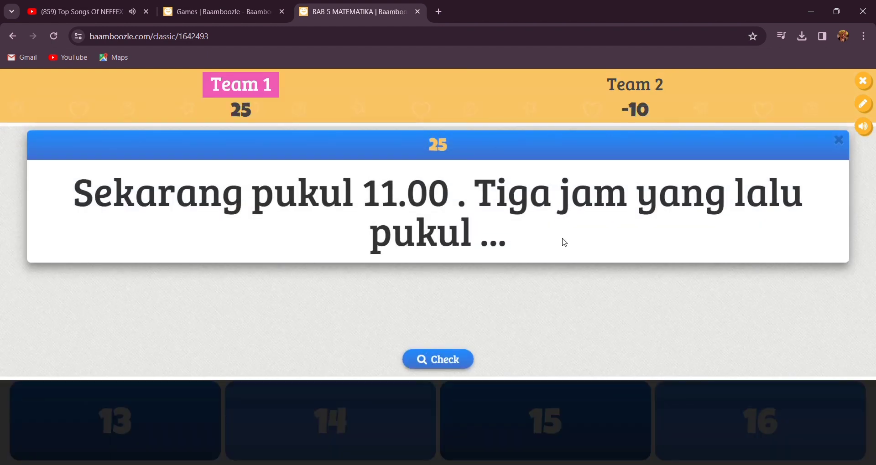
left_click(461, 358)
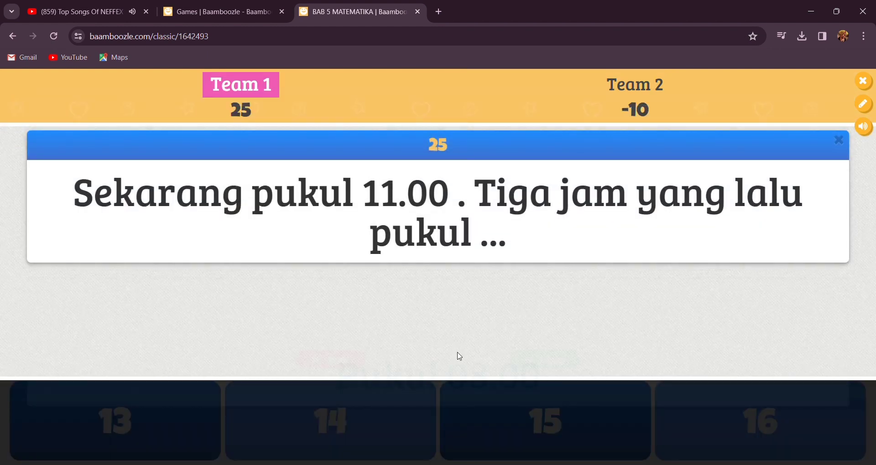
left_click(486, 362)
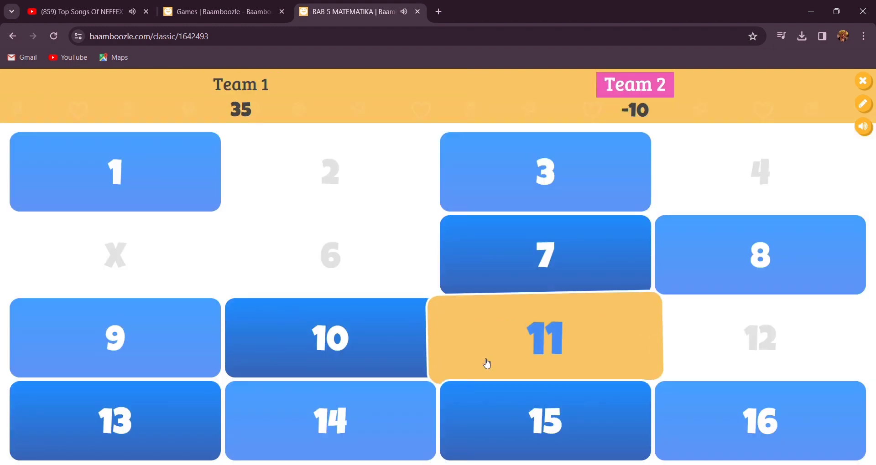
left_click(536, 295)
left_click(465, 329)
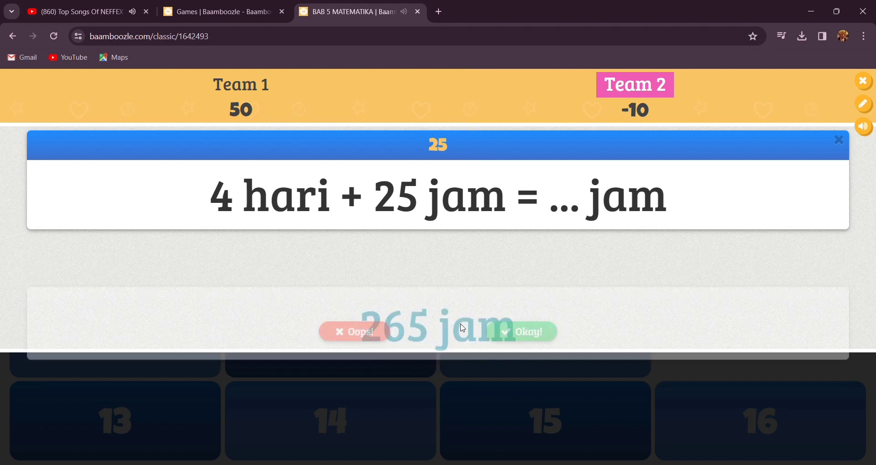
left_click(391, 334)
left_click(391, 336)
Play tile 10 for Team 1 and tile 11 for Team 2, revealing each answer and marking it correct.
left_click(416, 352)
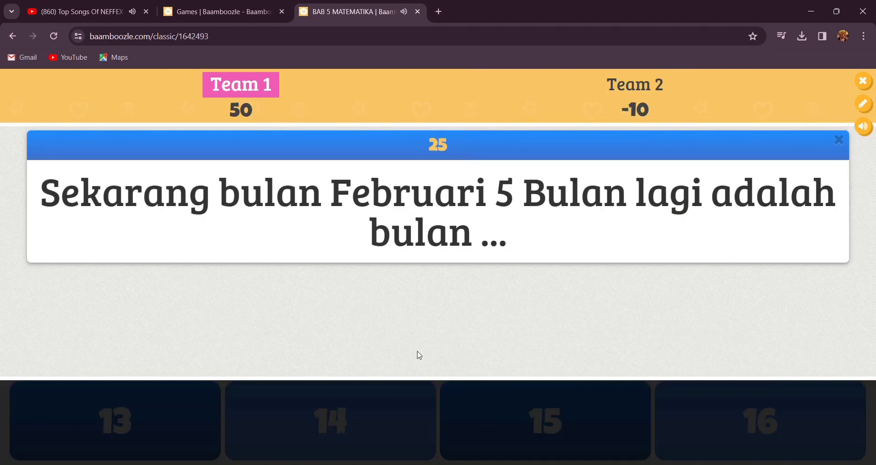
left_click(477, 358)
left_click(549, 319)
left_click(465, 439)
left_click(485, 437)
Play tile 8 for Team 1 and tile 1 for Team 2, revealing each answer and marking it correct.
left_click(691, 260)
left_click(460, 313)
left_click(477, 313)
left_click(159, 185)
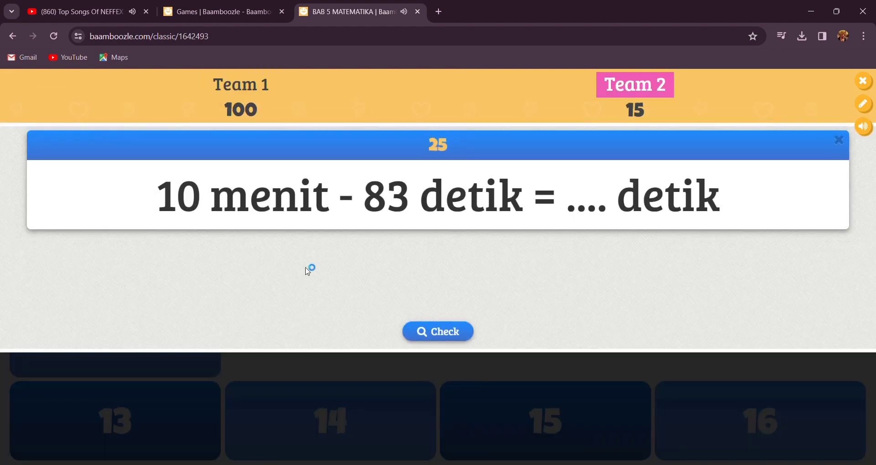
left_click(421, 333)
left_click(472, 334)
Play tile 3 for Team 1 and tile 9 for Team 2, revealing each answer and marking it correct.
left_click(572, 201)
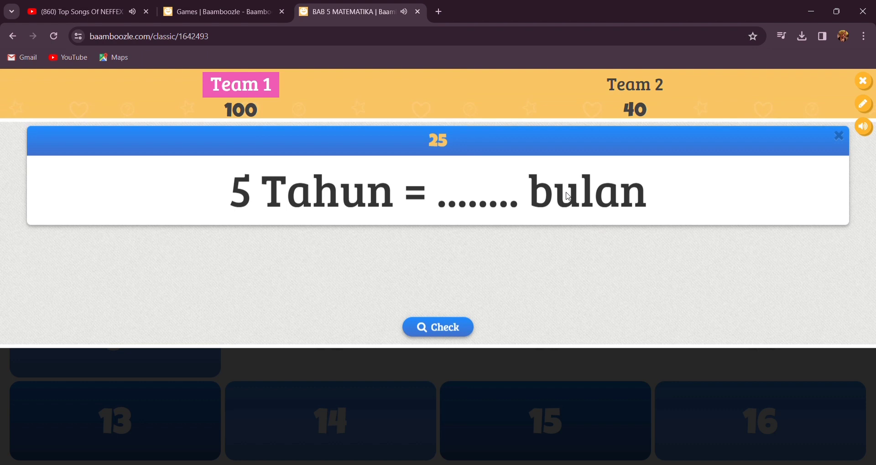
left_click(460, 329)
left_click(476, 335)
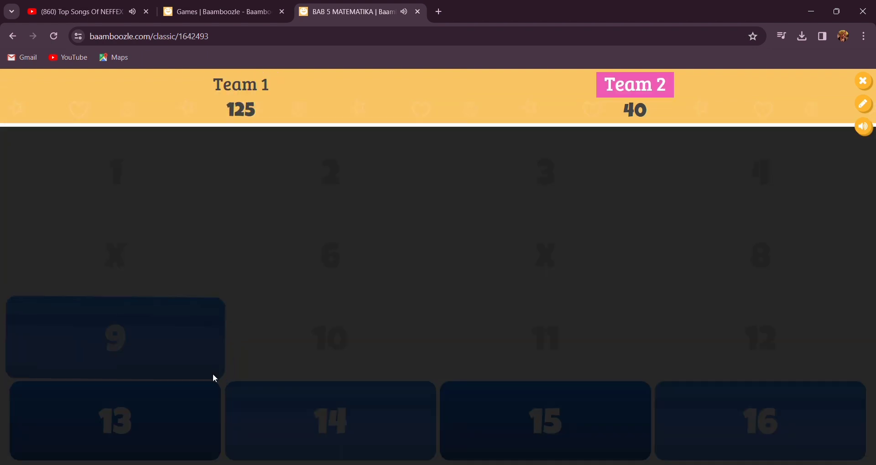
left_click(212, 374)
left_click(435, 343)
left_click(456, 339)
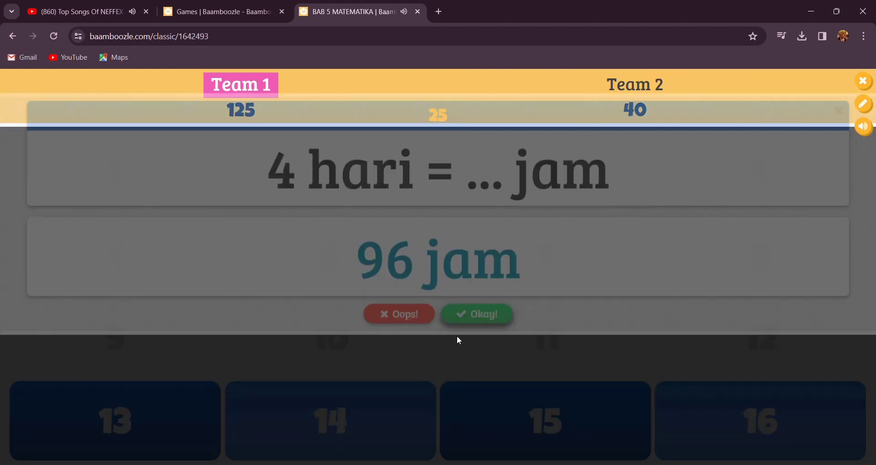
Play tile 16 for Team 1, and reveal tile 15's answer and mark it correct for Team 2.
left_click(686, 417)
left_click(449, 401)
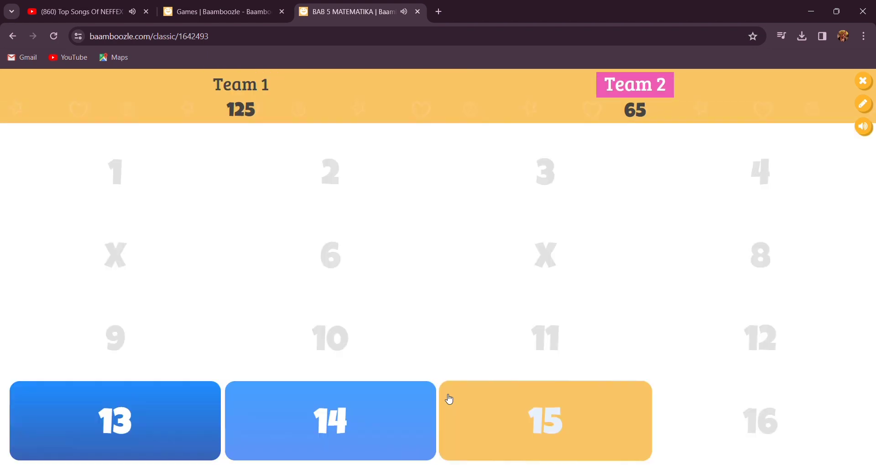
left_click(466, 417)
left_click(438, 336)
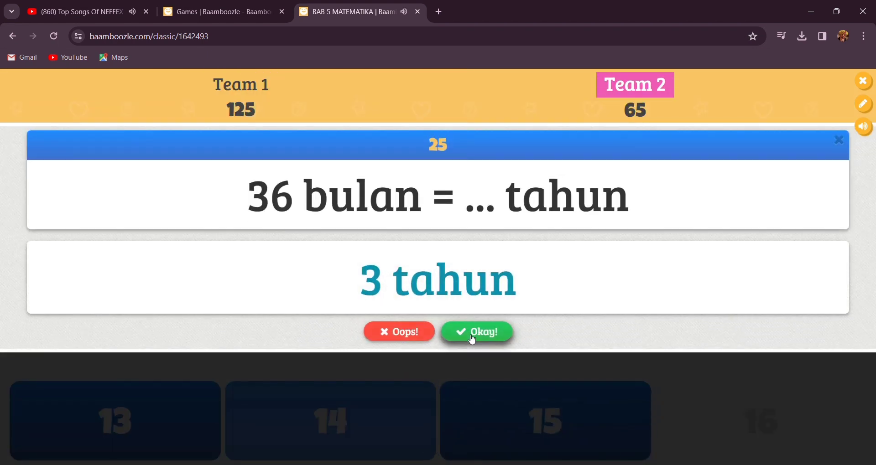
left_click(473, 340)
Mark Team 1's answer on tile 14 wrong and Team 2's answer on tile 13 correct to finish the game.
left_click(389, 412)
left_click(424, 340)
left_click(385, 332)
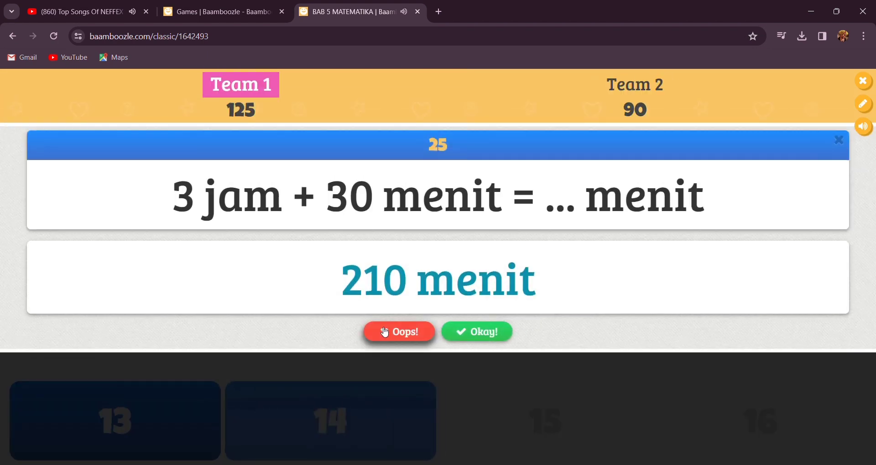
left_click(186, 392)
left_click(436, 331)
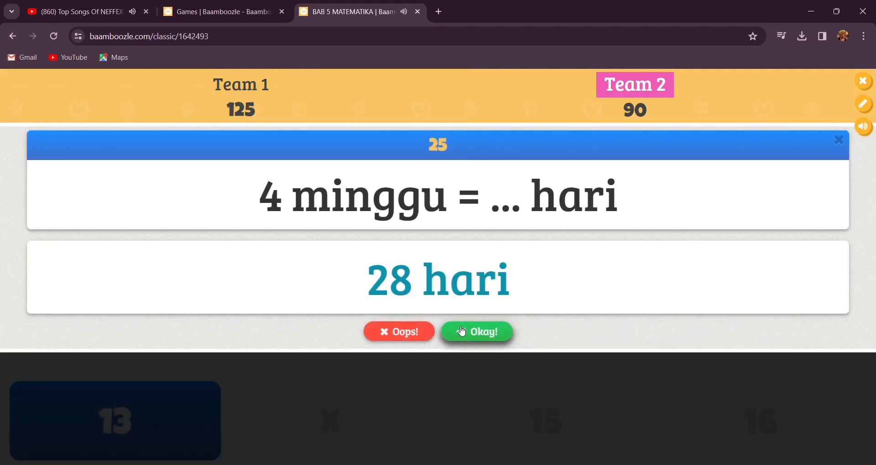
left_click(460, 330)
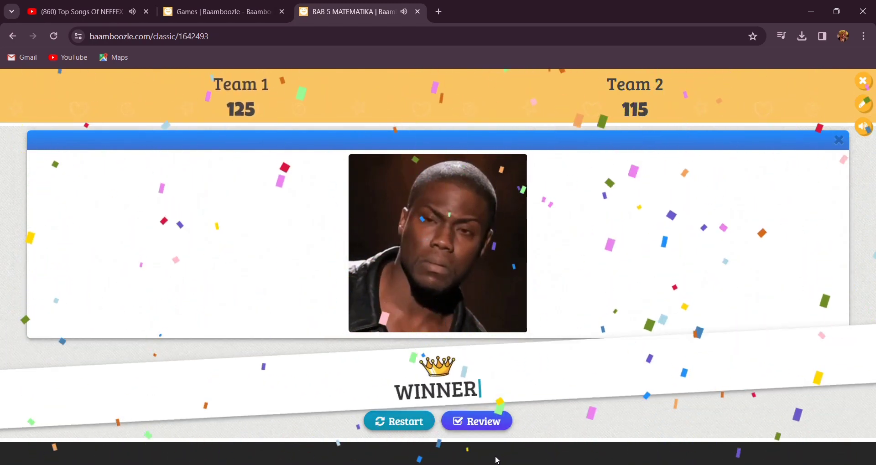
Close the finished game after opening its question review, and start making a new game from My Library.
left_click(481, 420)
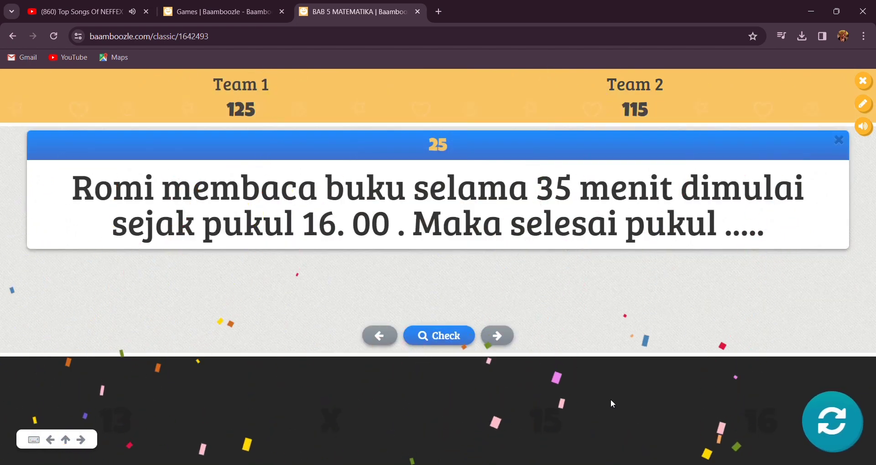
key("ctrl+w")
mouse_move(45, 87)
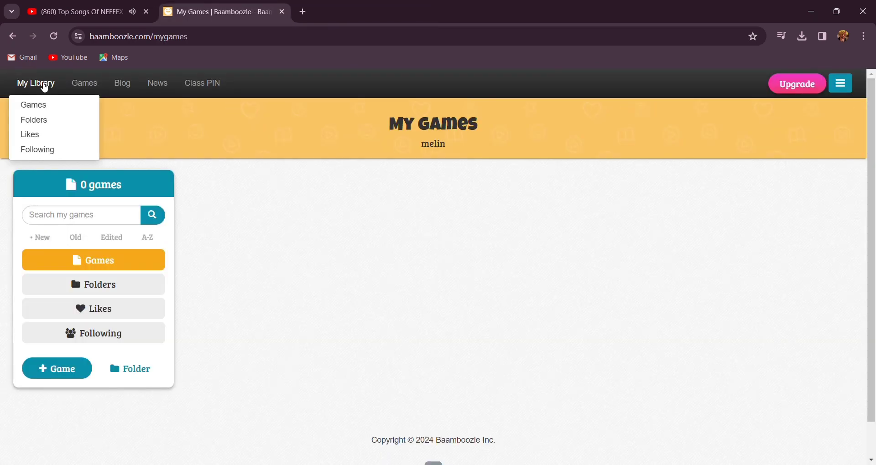
left_click(64, 376)
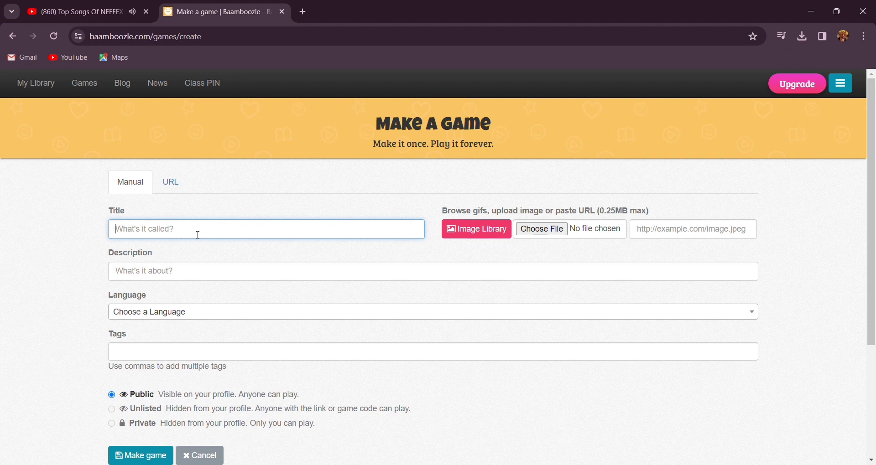
type("cerdas cerm")
key("BackSpace")
key("BackSpace")
key("BackSpace")
key("BackSpace")
key("BackSpace")
key("BackSpace")
key("BackSpace")
key("BackSpace")
key("BackSpace")
key("BackSpace")
key("BackSpace")
key("BackSpace")
Title the new game "Cerdas cermat" and describe it as "Pengetahuan Umum".
type("Cerdas c")
left_click(189, 277)
type("Pengetahuan")
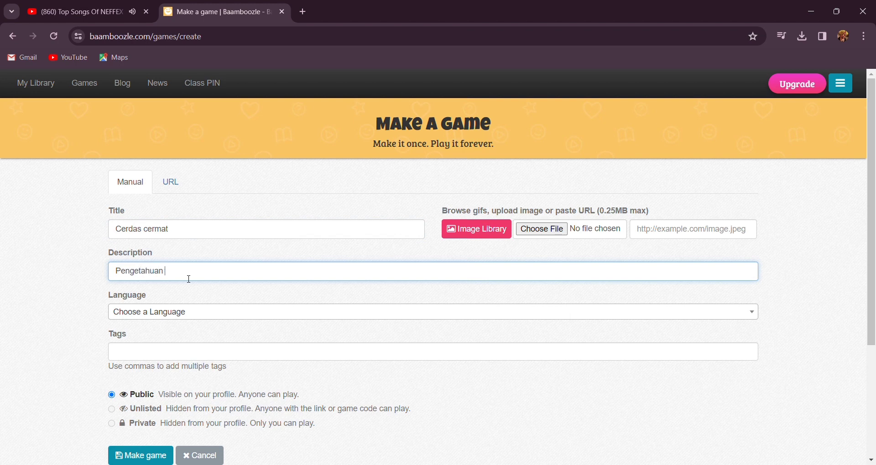
type(" Umum")
Set the new game's language to Indonesian.
left_click(212, 311)
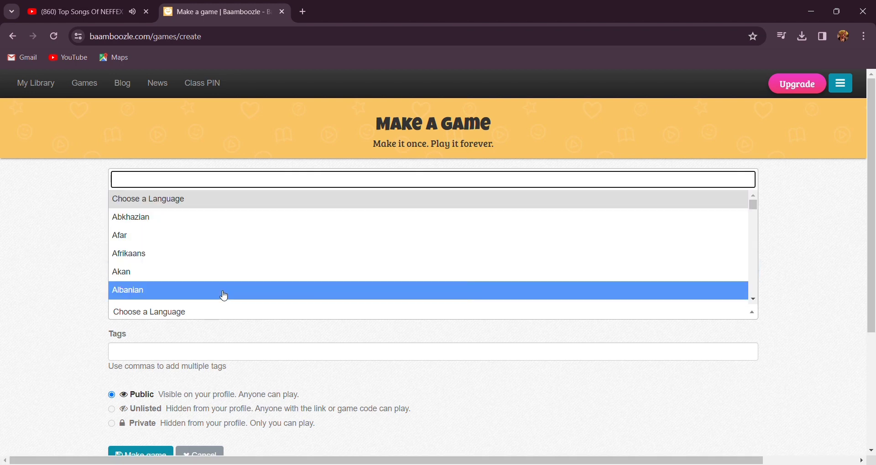
scroll(226, 278, "down", 5)
scroll(225, 278, "down", 16)
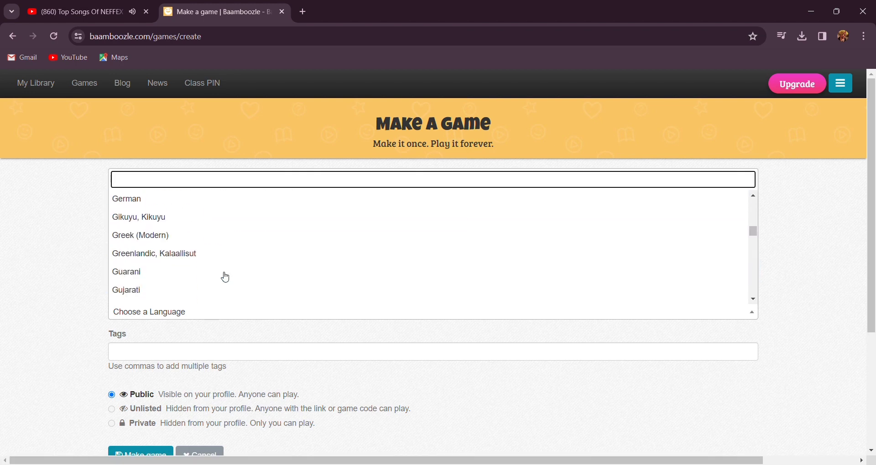
scroll(226, 277, "up", 1)
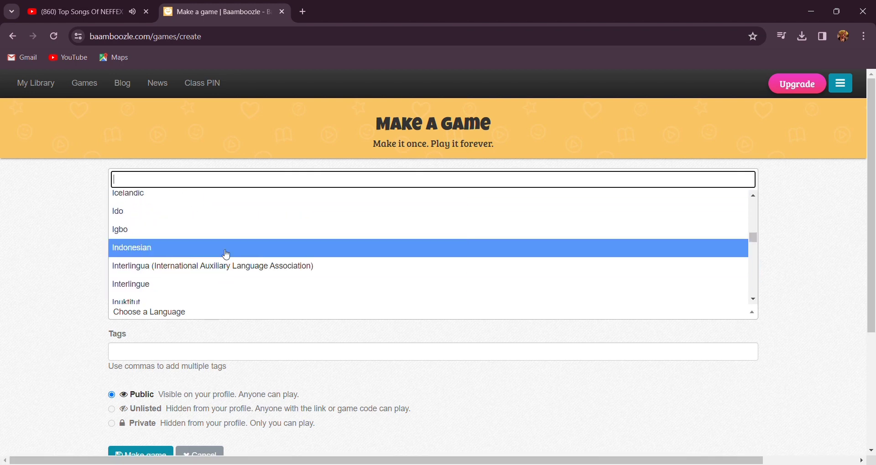
left_click(225, 255)
Attach the image file "Cerda...at.jpg" from the computer to the game and create the game.
scroll(220, 341, "down", 1)
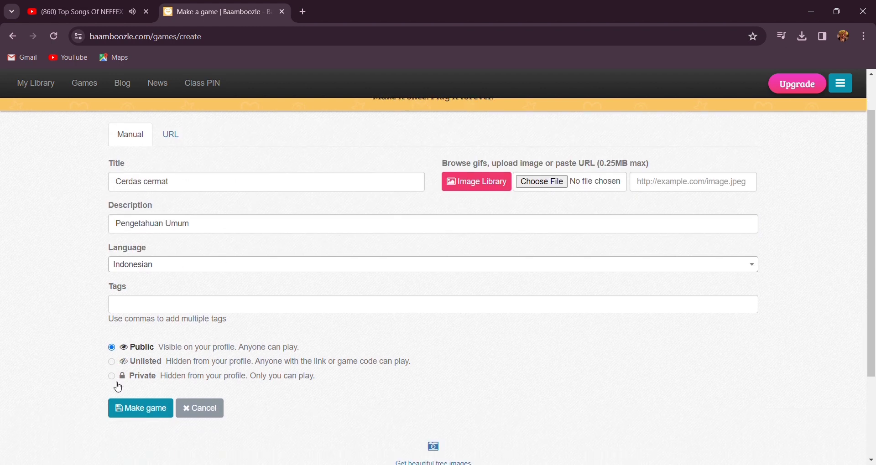
scroll(466, 242, "up", 1)
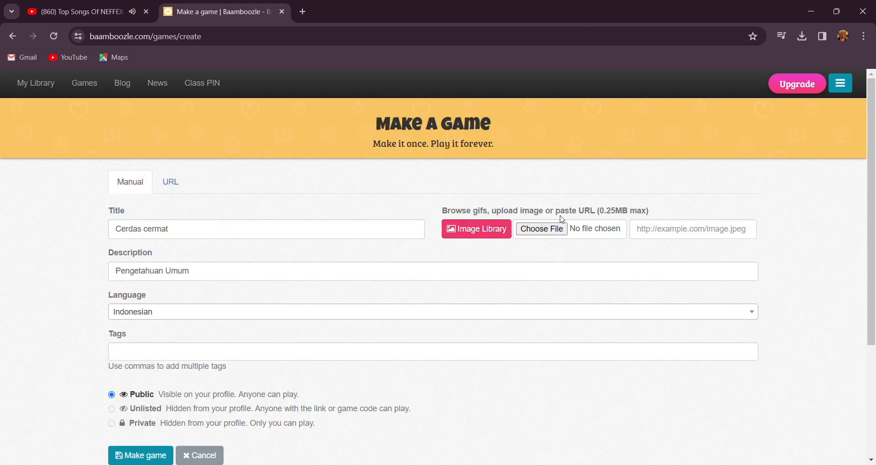
scroll(508, 282, "down", 1)
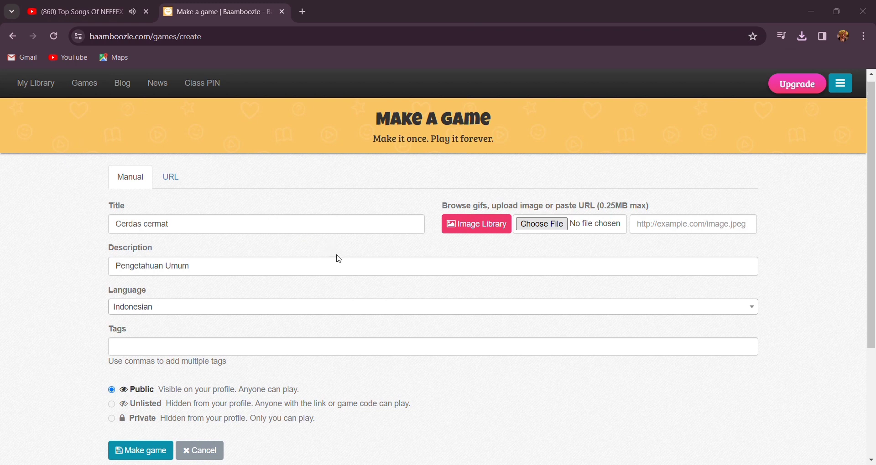
scroll(369, 318, "down", 3)
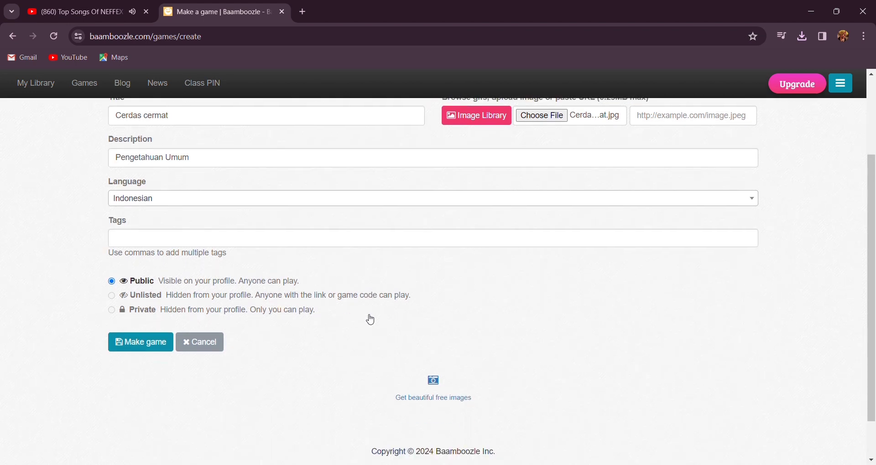
scroll(371, 319, "down", 1)
left_click(153, 304)
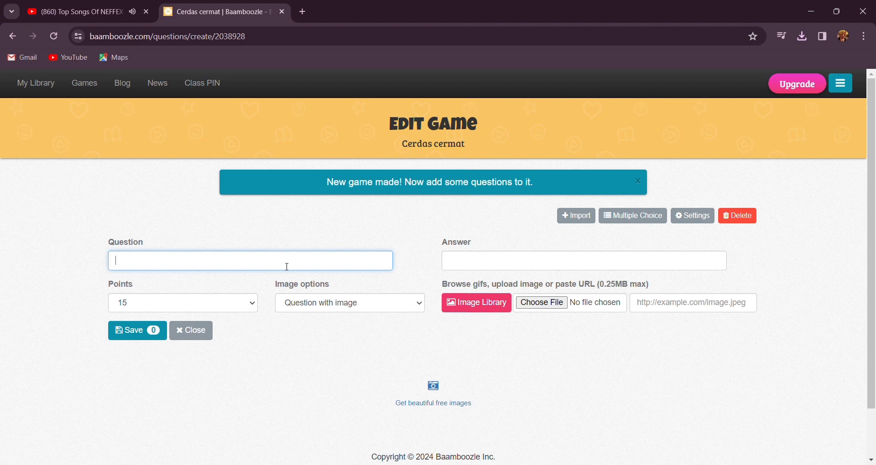
Enter the question "Hewan tercepat di dunia adalah" worth 20 points, with the answer "Cheetah" and the image option "Answer with image".
type("wan tercepat di dunia adalah")
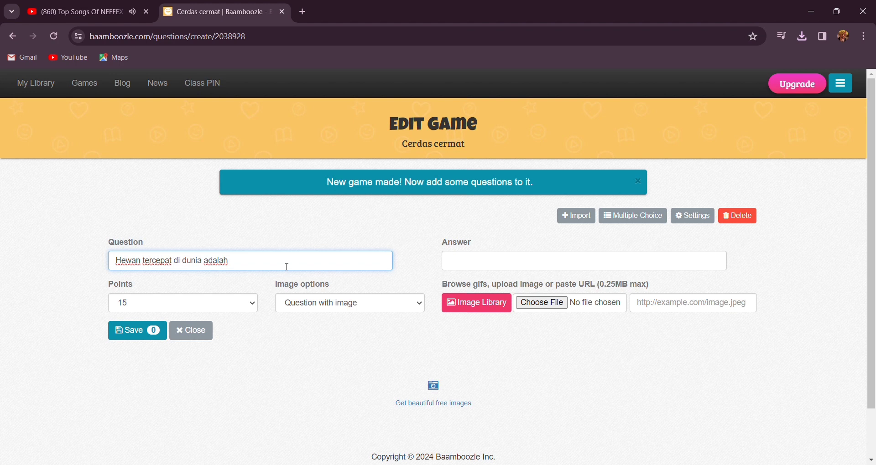
left_click(250, 305)
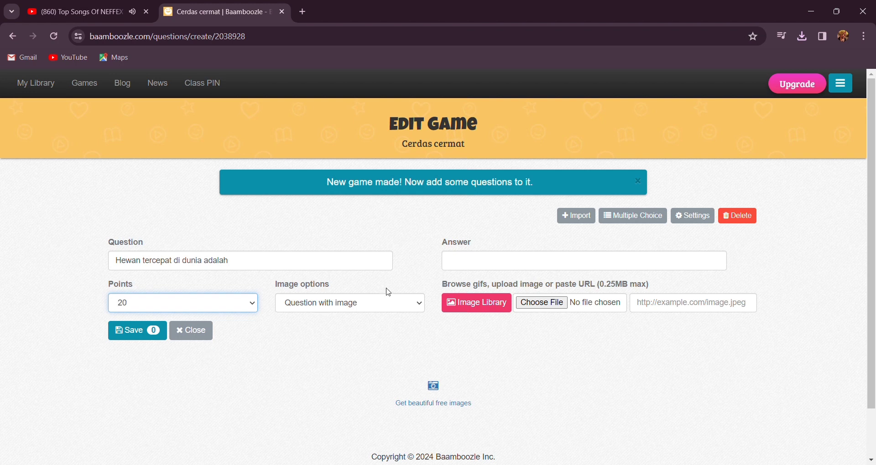
left_click(416, 305)
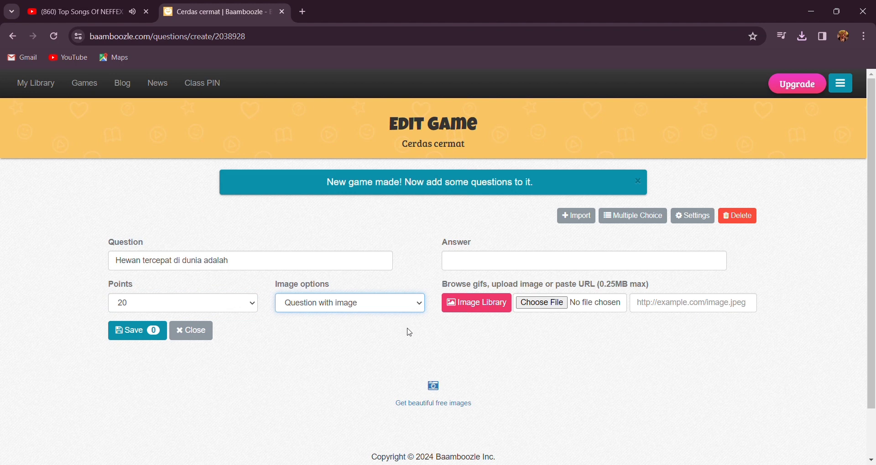
key("Down")
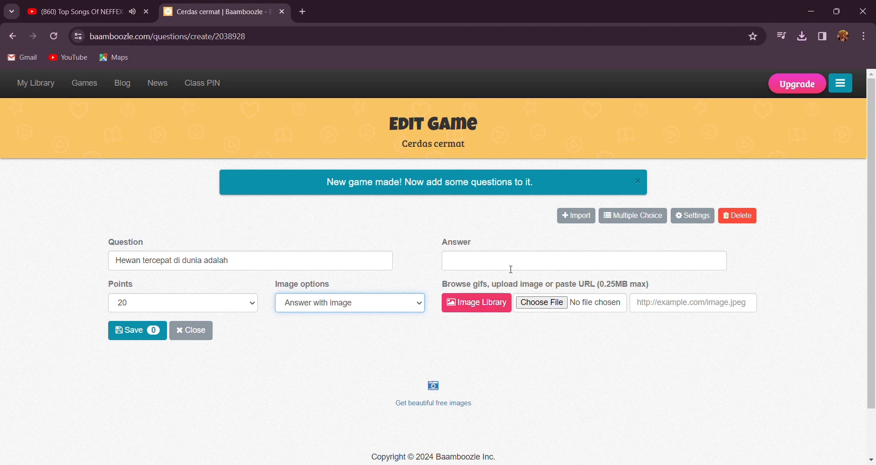
type("Cheetah")
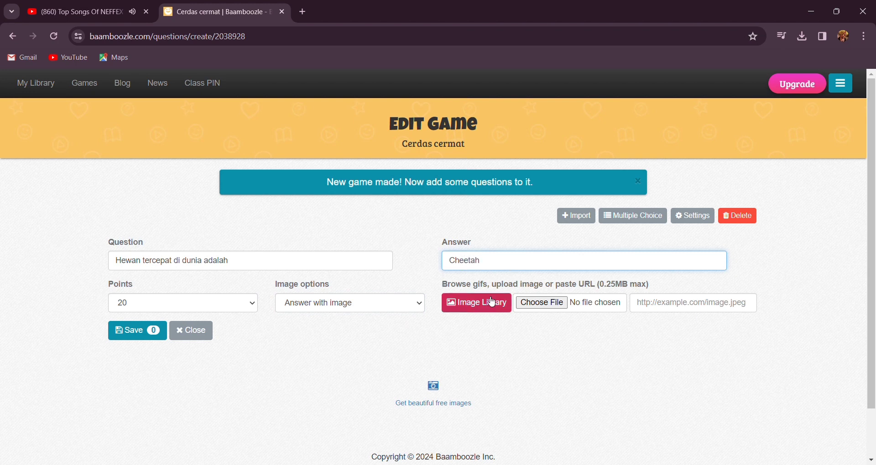
Attach the image file cheetah.jpg to the Cheetah question and save the question.
left_click(563, 304)
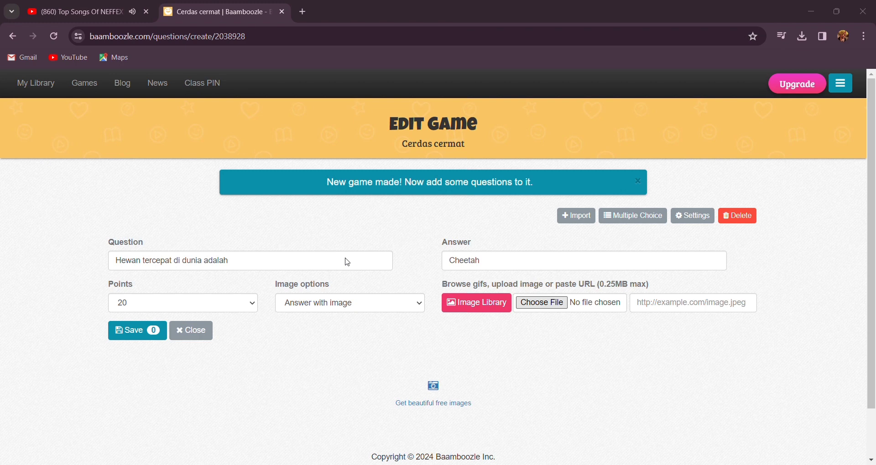
key("Return")
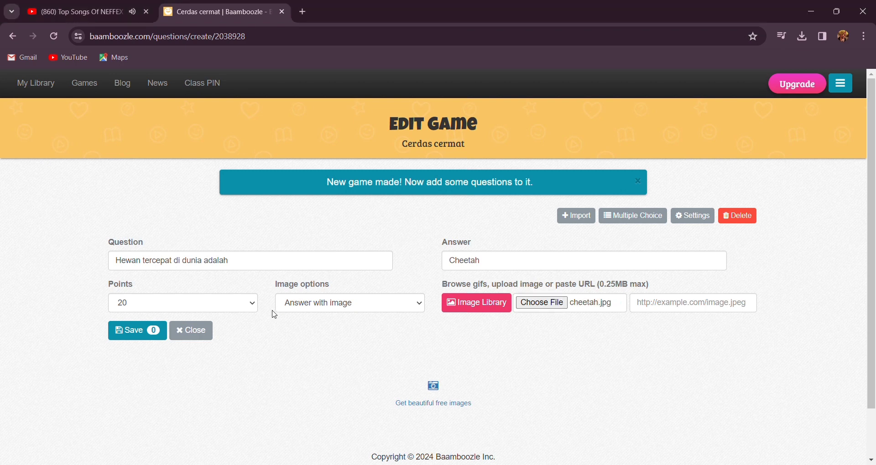
left_click(150, 333)
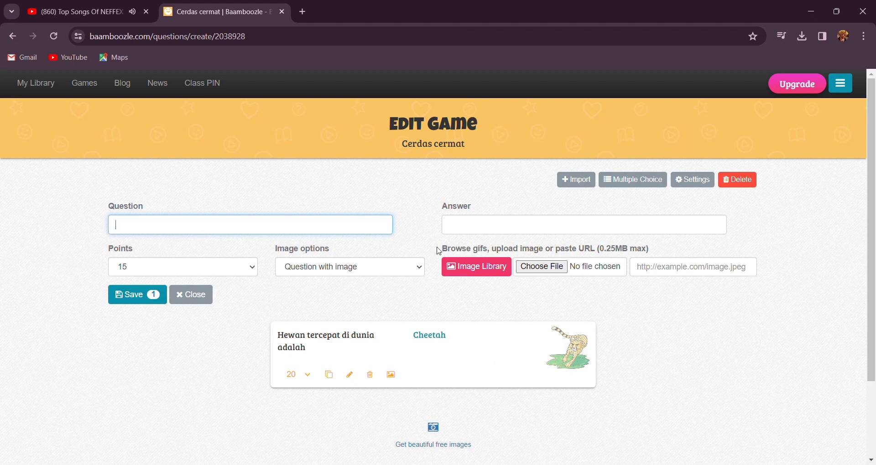
Attach the image file kalimantan.jpg to the new question, keeping the image option "Question with image".
left_click(566, 268)
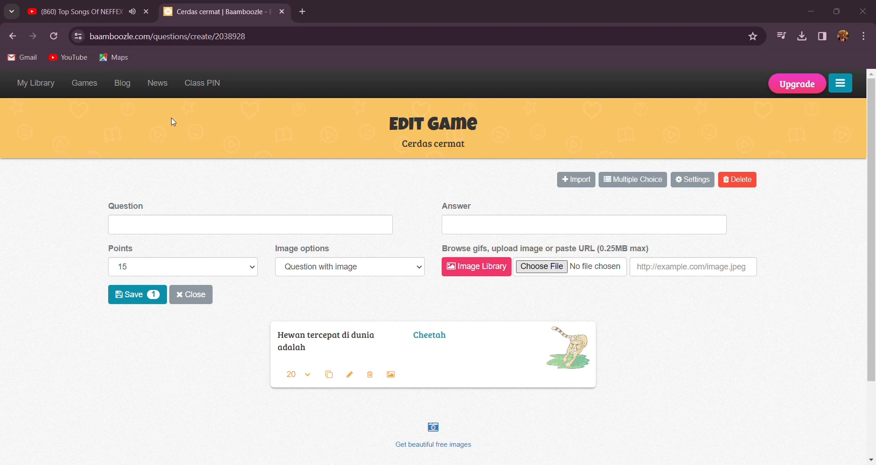
key("Return")
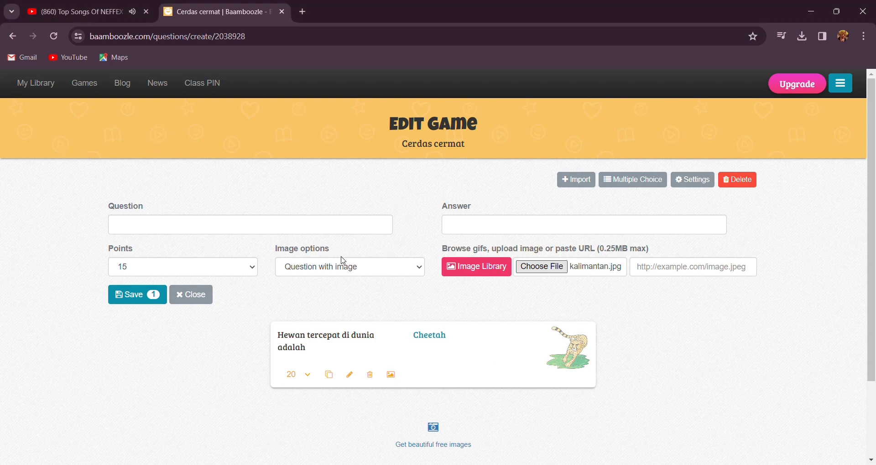
left_click(419, 270)
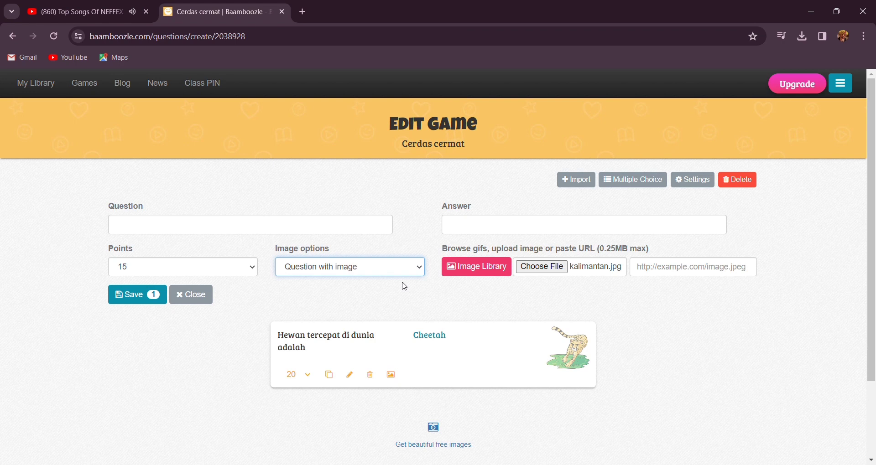
Enter the question "Apa nama dari pulau tersebut" with the answer "Kalimantan" and save it.
left_click(241, 225)
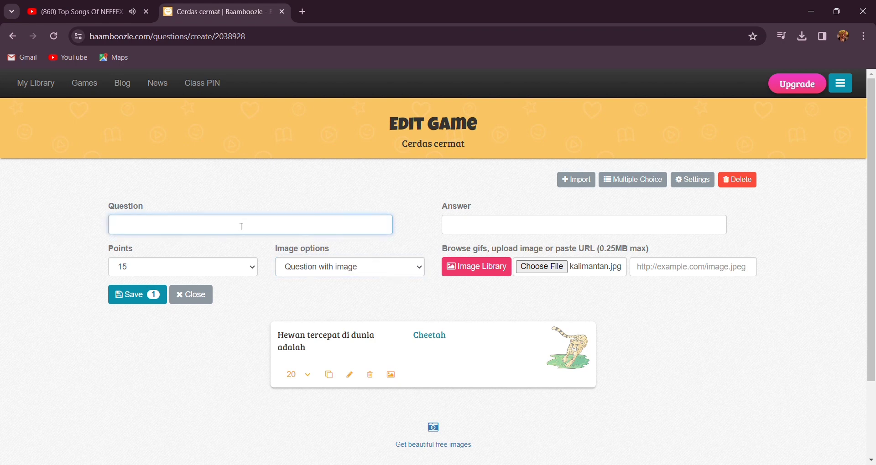
type("AP")
type("a nama d")
type("ari pula")
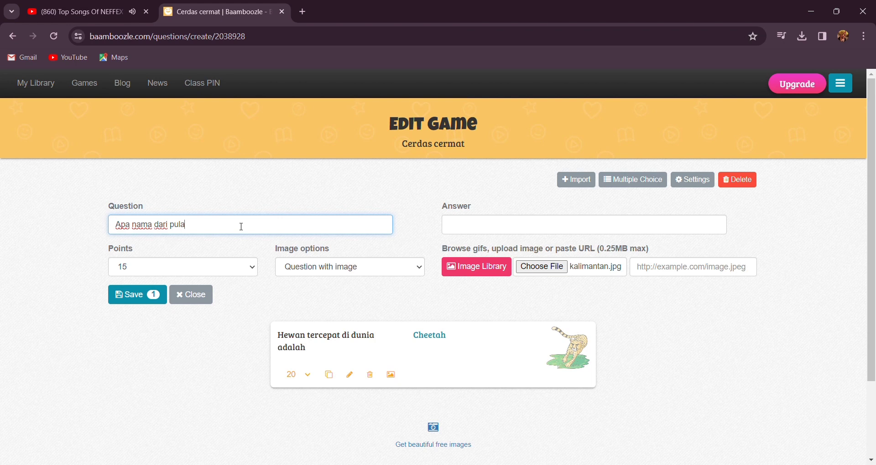
type("u tersebut")
key("Tab")
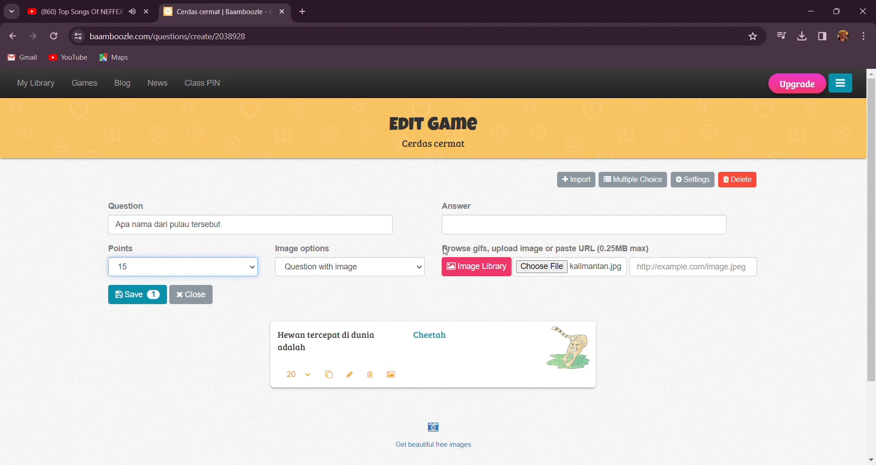
left_click(491, 226)
type("Kalimantan")
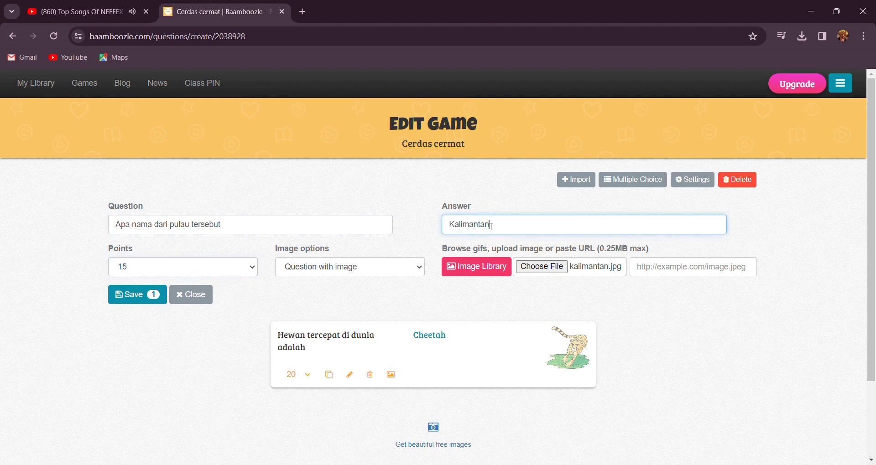
left_click(142, 293)
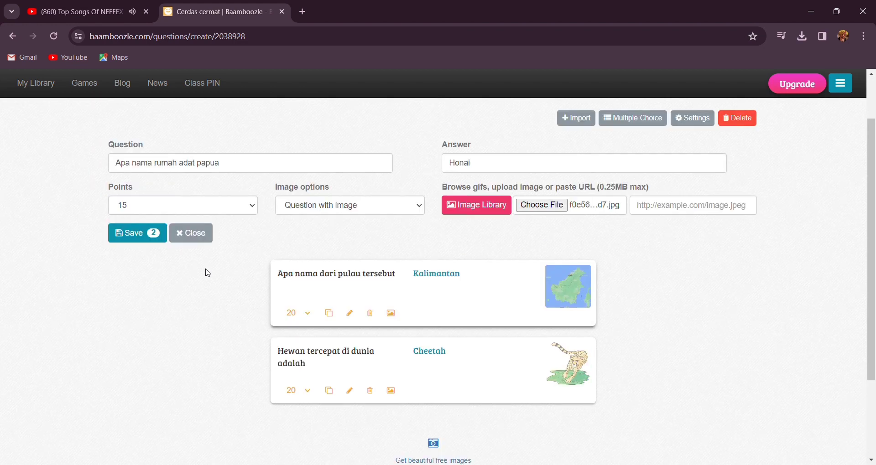
Save the Honai question and add the question "Sebutkan warna dari bendera Indonesia" with the answer "Merah putih" and an Indonesian flag image.
key("Return")
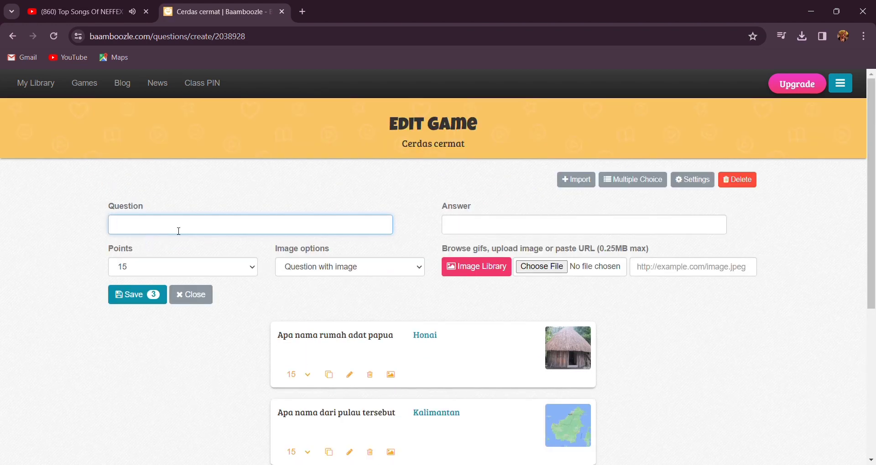
type("Sebutkan warna dari bendera Indonesia")
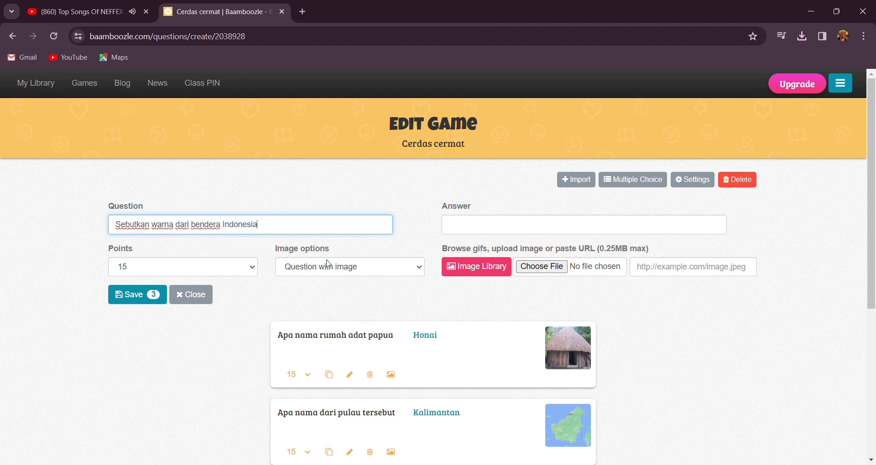
left_click(459, 227)
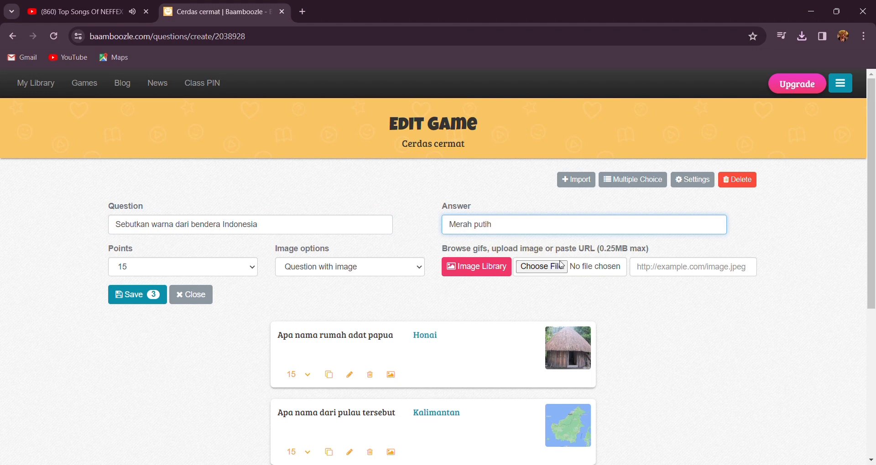
left_click(137, 294)
Add the question "Apa hewan yang dapat terbang dan mengeluarkan madu" with a bee image and no answer text, and save it.
type("Apa hewan yang dapat terbang")
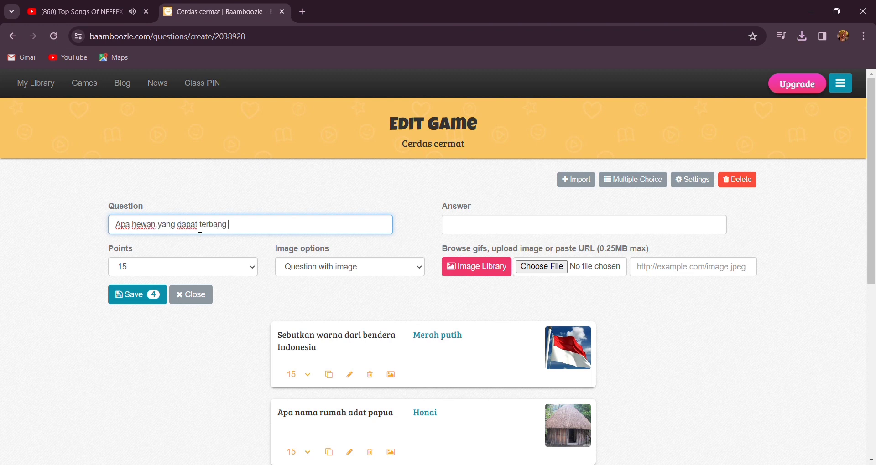
type(" dan mengeluarkan madu")
left_click(530, 270)
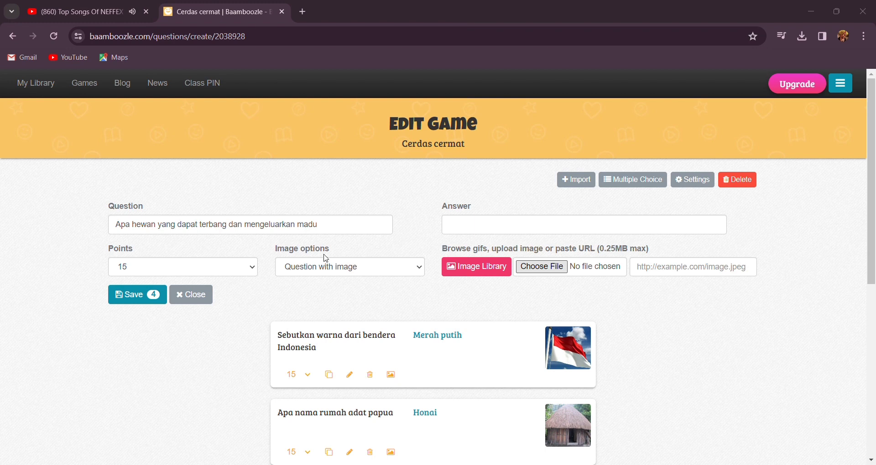
left_click(136, 294)
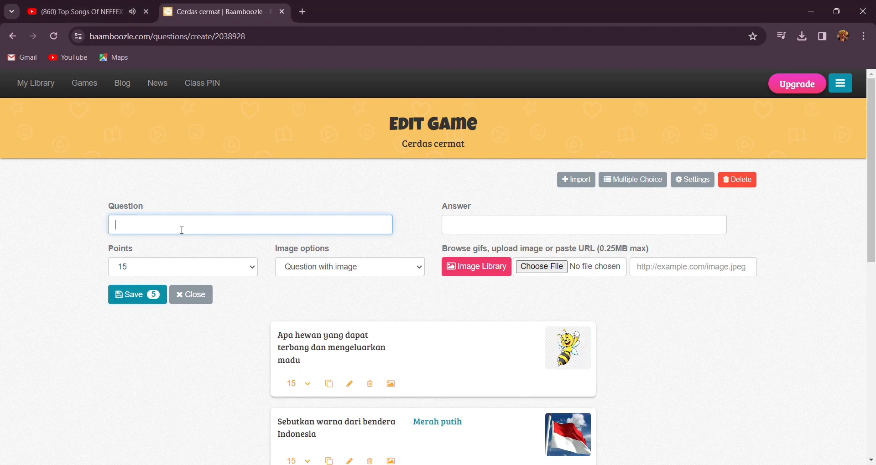
Add the question "Siapakah nama presiden Indonesia pertama" with the answer "Ir. Soekarno" and his portrait image, and save it.
type("Siapakah nama presiden Indonesia pertama")
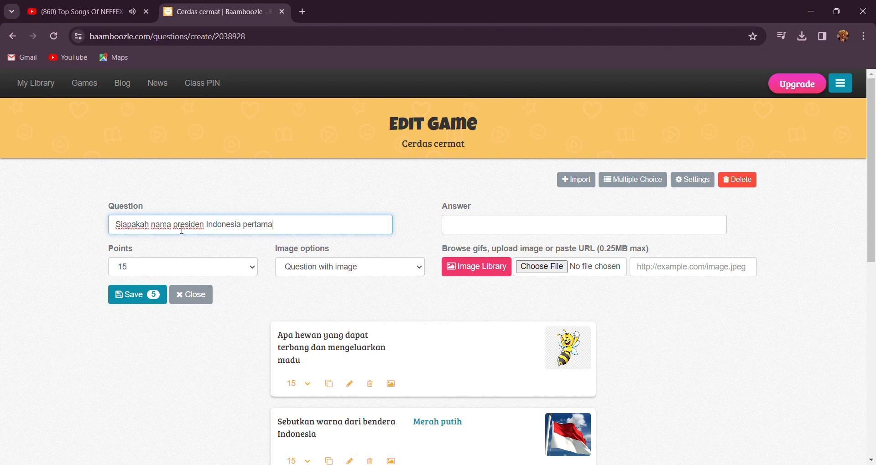
left_click(492, 227)
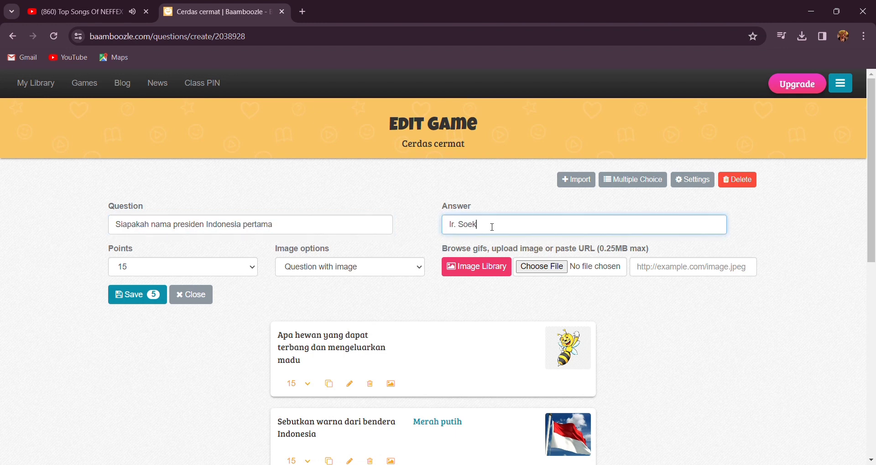
left_click(532, 269)
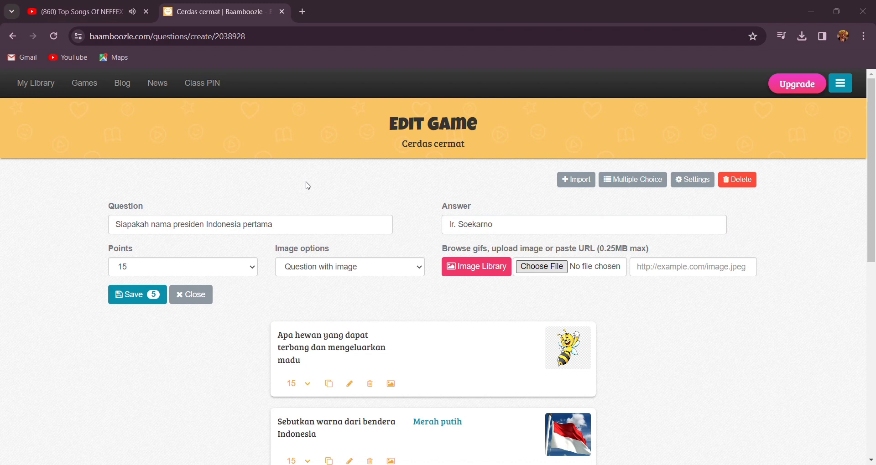
left_click(151, 294)
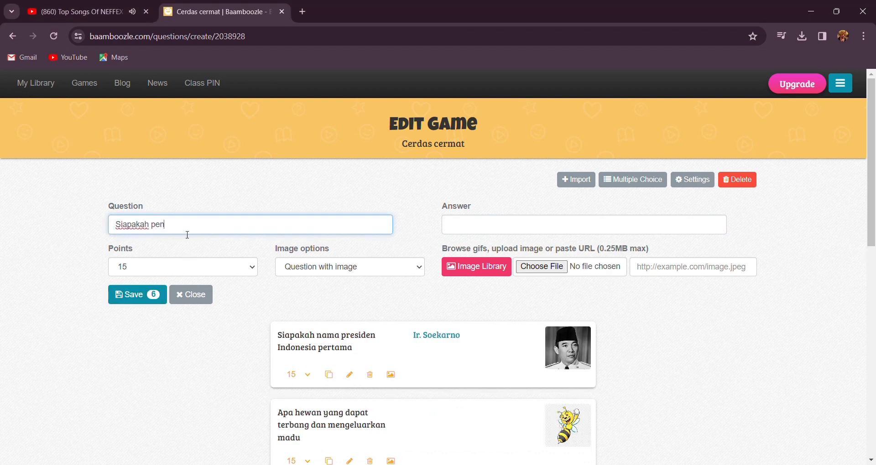
Add the question "Siapakah penemu lampu bola" with the answer "Thomas Edison" and his photo, save it, and review the question list.
left_click(479, 234)
type("Thomas Edison")
left_click(540, 267)
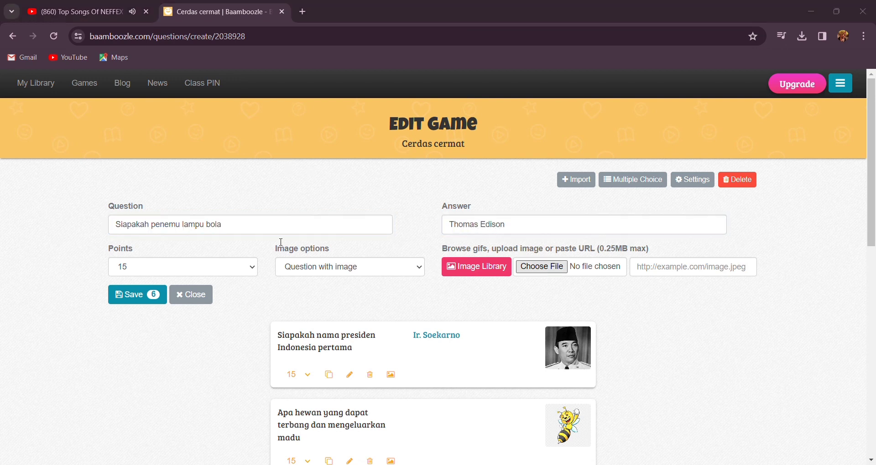
left_click(137, 295)
scroll(282, 342, "down", 4)
scroll(282, 342, "down", 5)
scroll(377, 333, "up", 10)
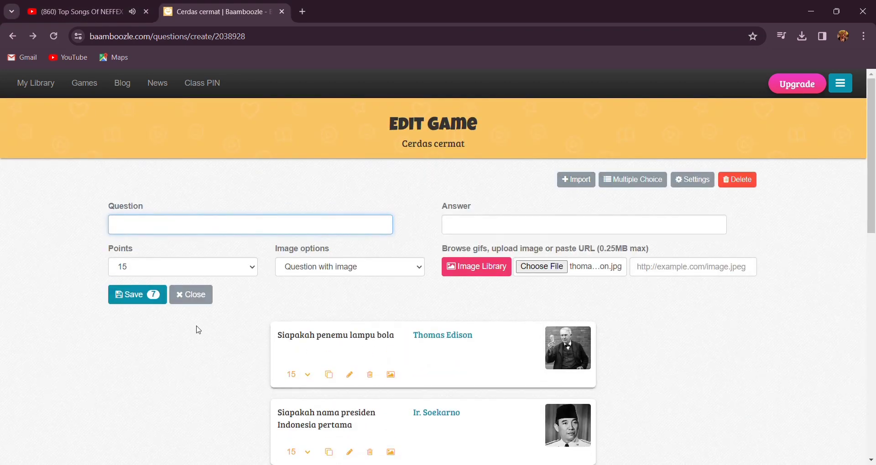
Close the question editor and open the "Cerdas cermat" game from the personal games library.
left_click(193, 303)
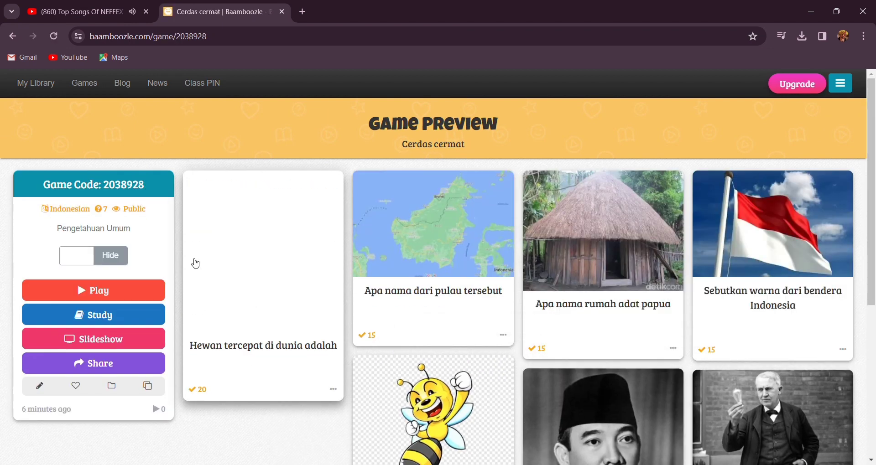
mouse_move(55, 92)
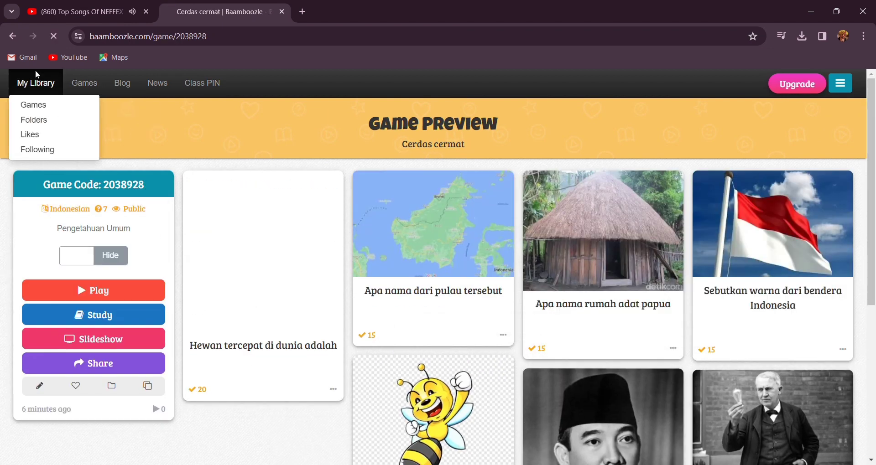
left_click(40, 75)
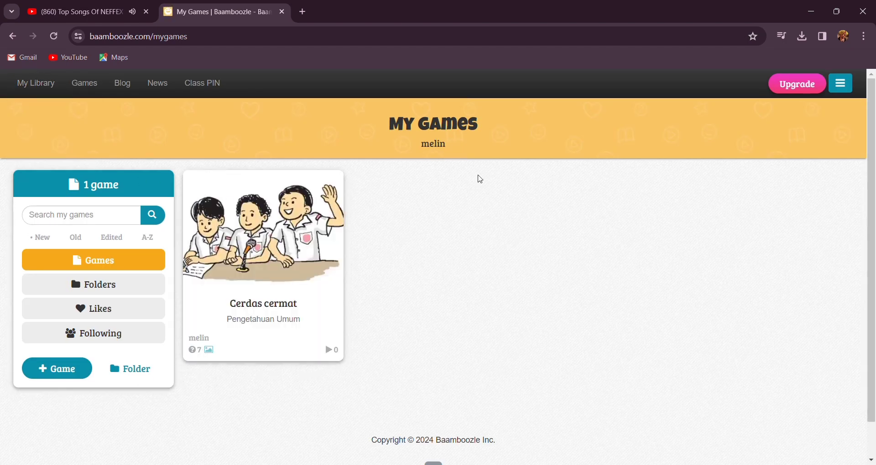
left_click(268, 273)
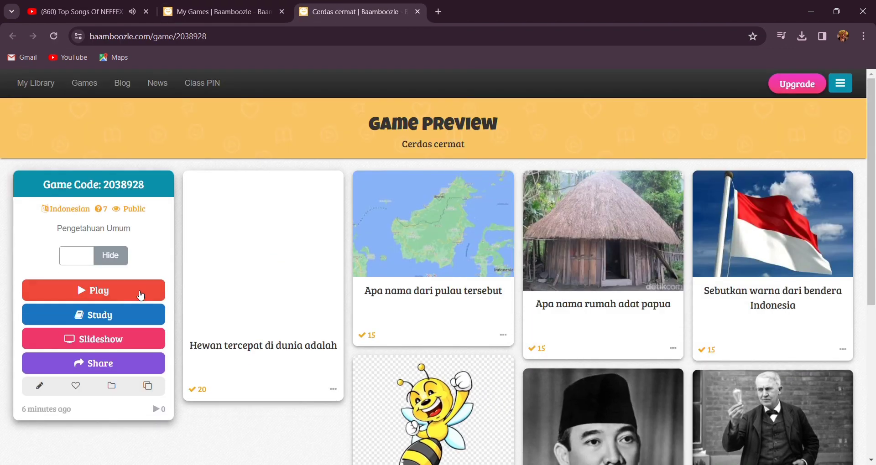
Start the "Cerdas cermat" game as a free Baamboozle game in Classic mode with 2 teams.
left_click(120, 299)
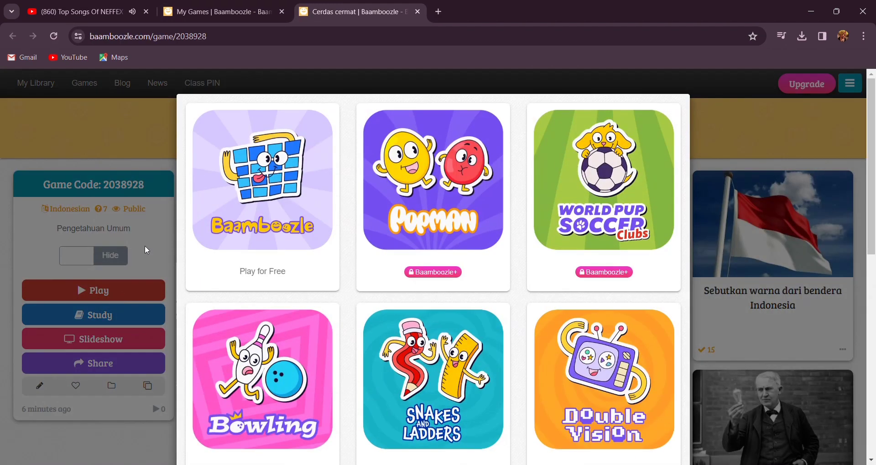
left_click(233, 200)
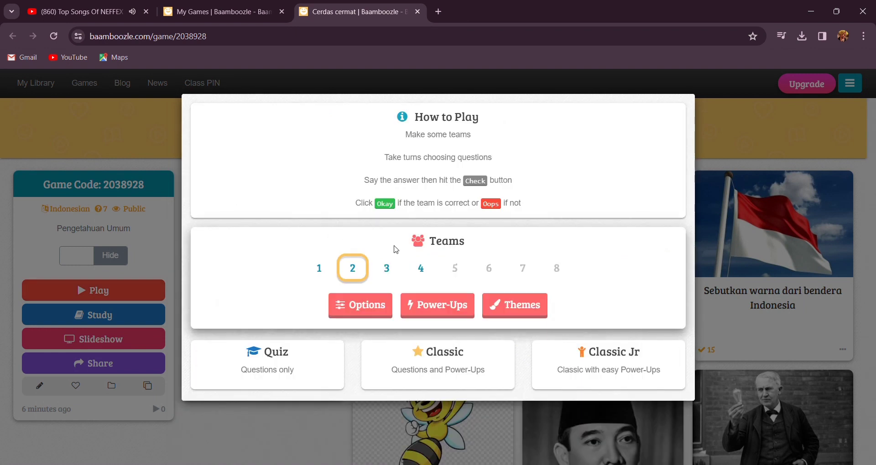
left_click(446, 362)
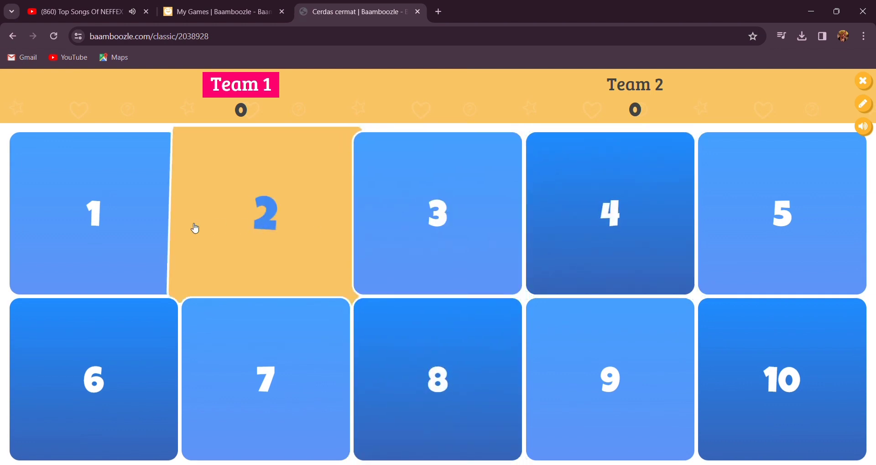
Play tile 1 for Team 1, reveal its answer, and mark the team's response as correct.
left_click(161, 223)
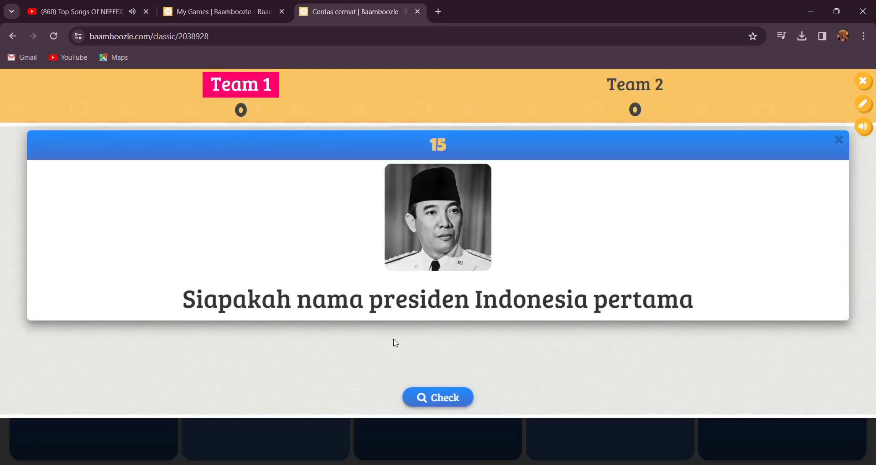
left_click(435, 396)
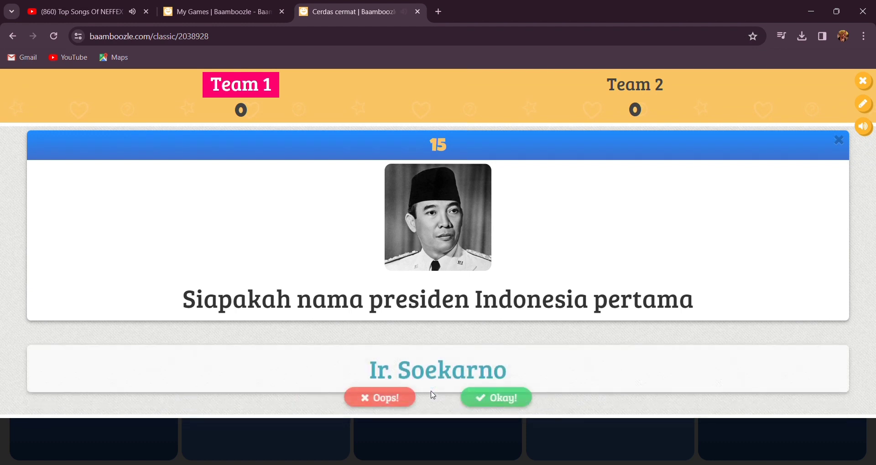
left_click(466, 402)
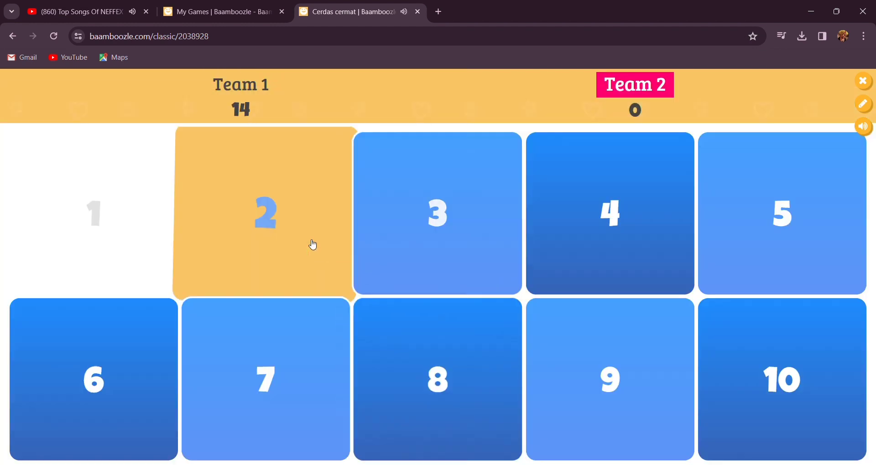
Play tile 2 for Team 2, reveal its answer, and mark the team's response as correct.
left_click(314, 243)
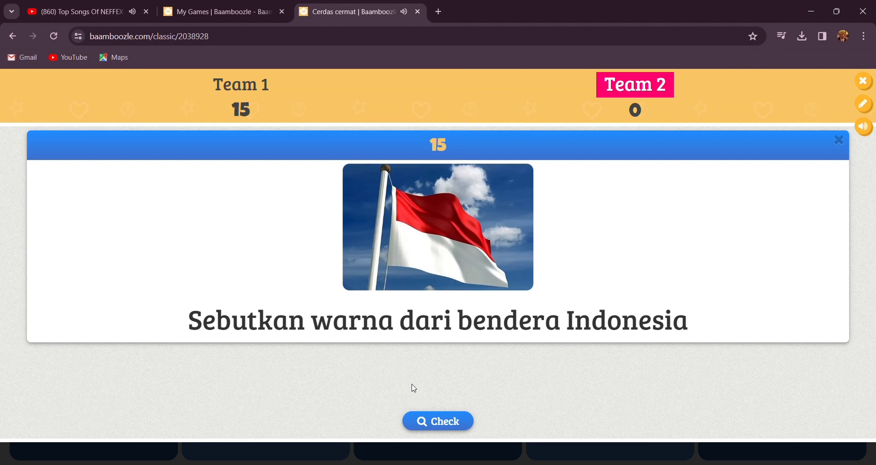
left_click(427, 422)
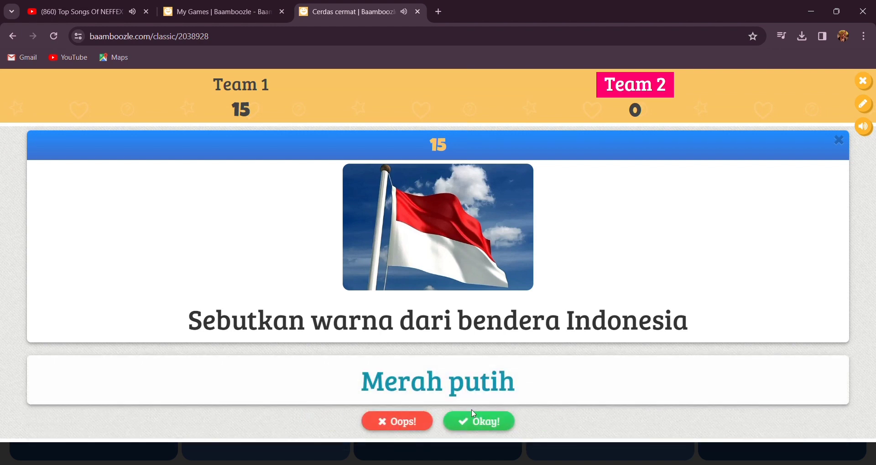
left_click(476, 420)
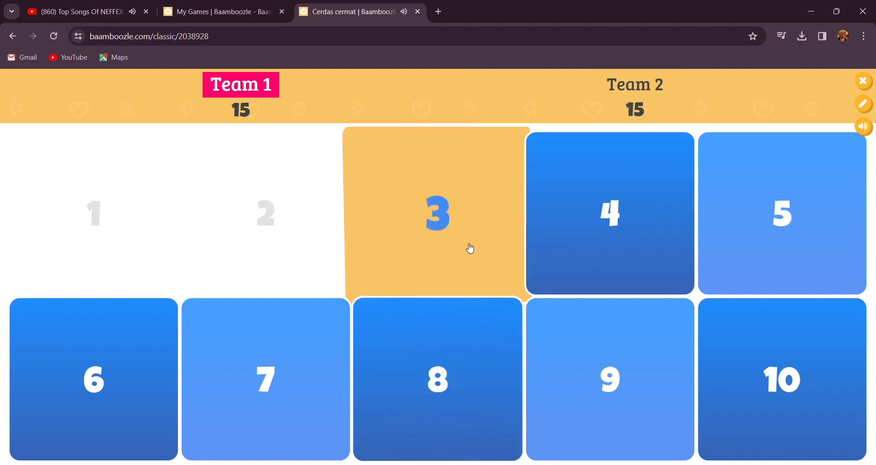
Play tile 3 for Team 1 and tile 4 for Team 2, revealing each answer and marking both responses as correct.
left_click(467, 245)
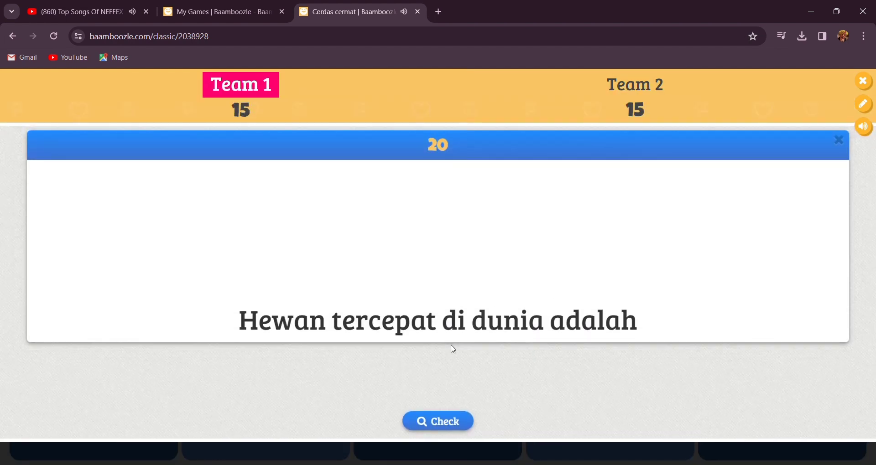
left_click(455, 419)
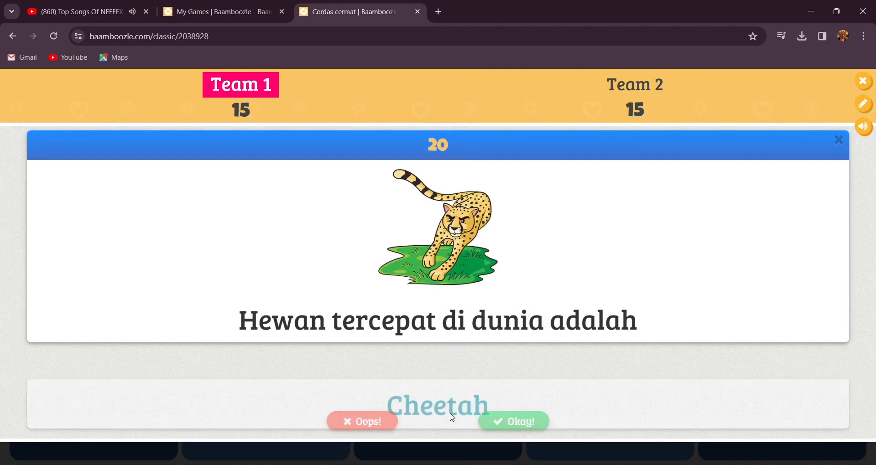
left_click(482, 420)
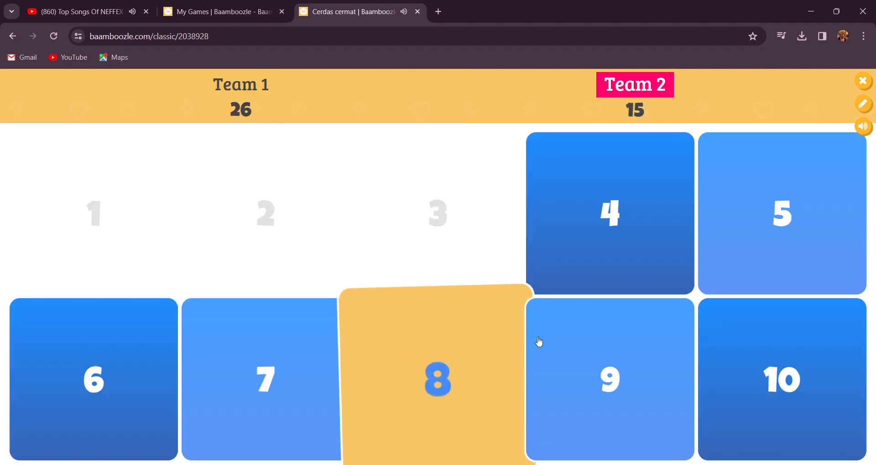
left_click(560, 263)
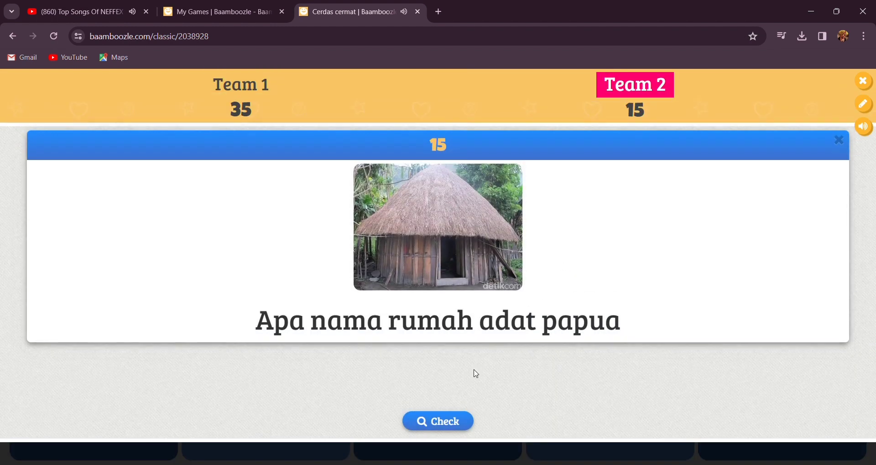
left_click(435, 433)
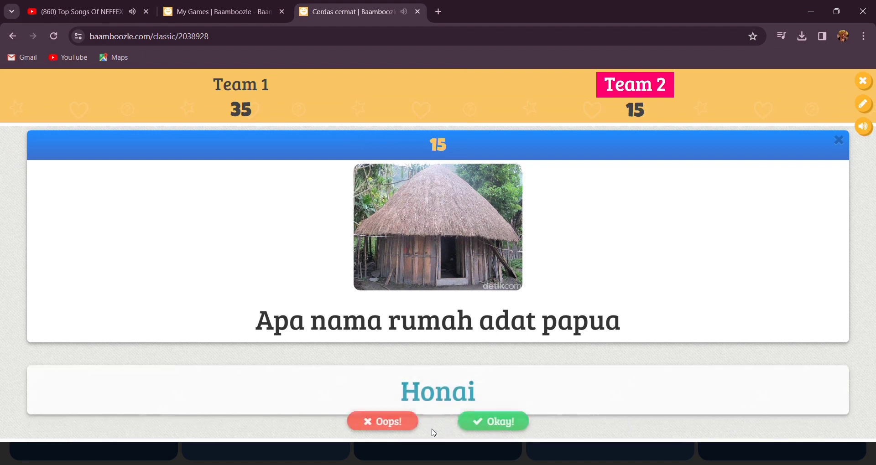
left_click(468, 426)
Play tile 9 for Team 1, marking its revealed answer as correct, and open tile 8 for Team 2, accepting its bonus points.
left_click(610, 389)
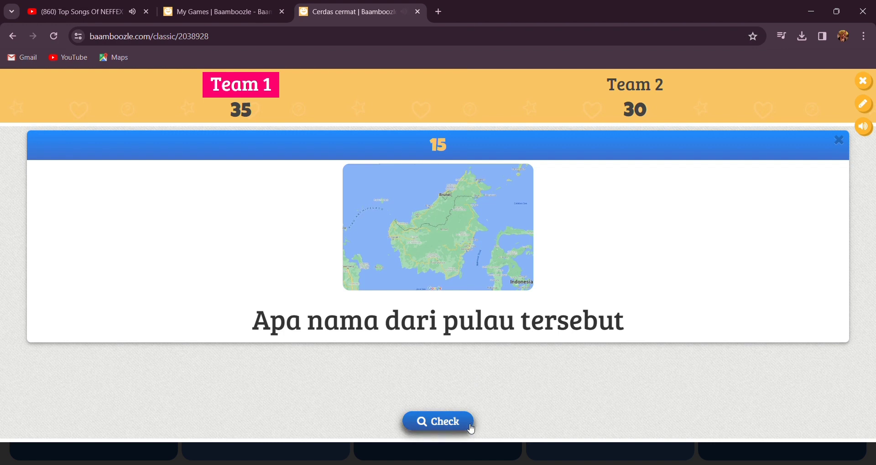
left_click(471, 426)
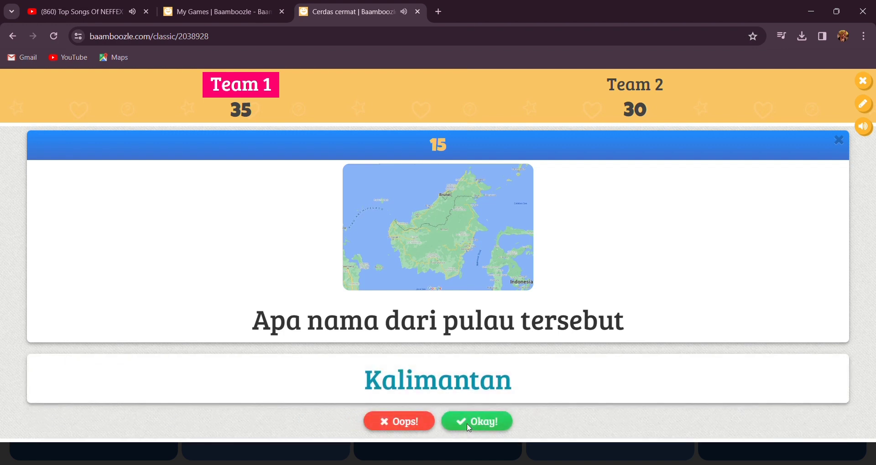
left_click(470, 424)
left_click(466, 423)
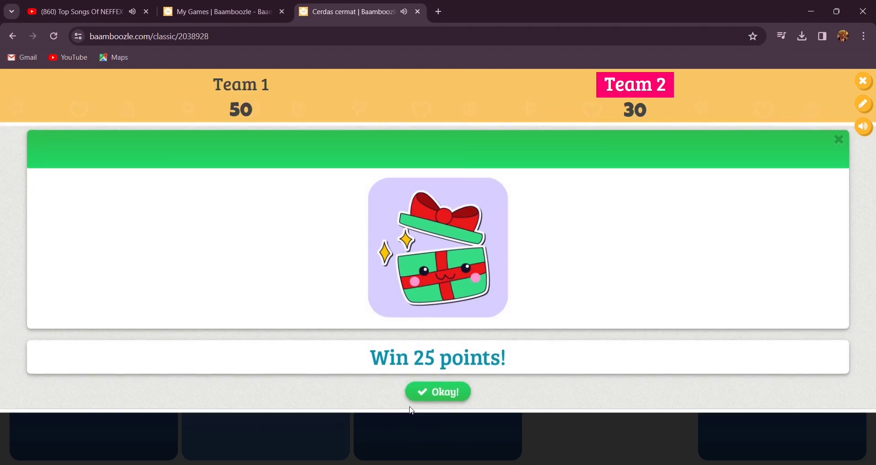
left_click(439, 390)
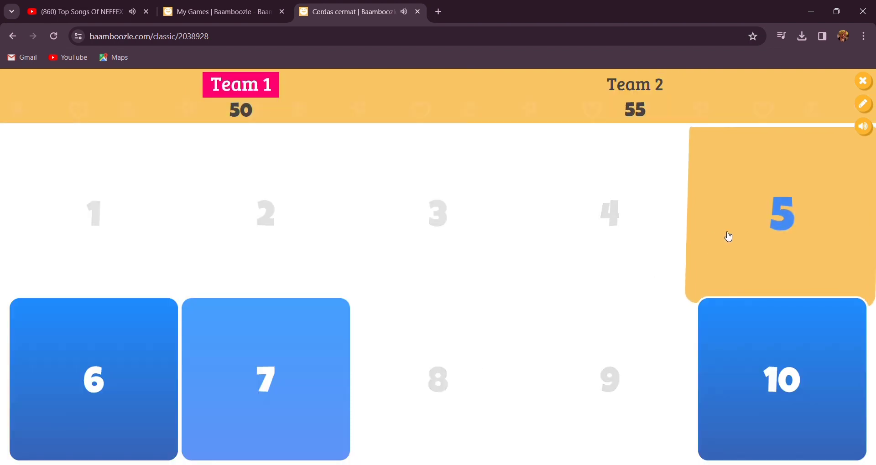
Play tile 5 for Team 1 and tile 10 for Team 2, revealing each answer and marking both responses as correct.
left_click(729, 236)
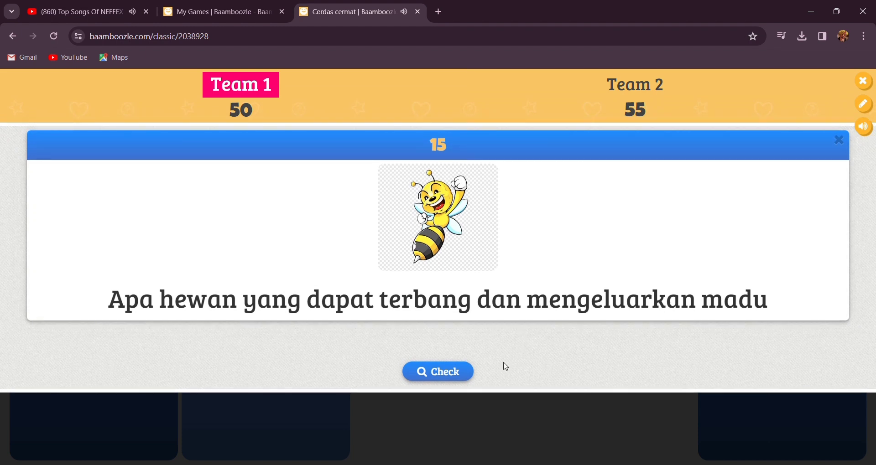
left_click(454, 378)
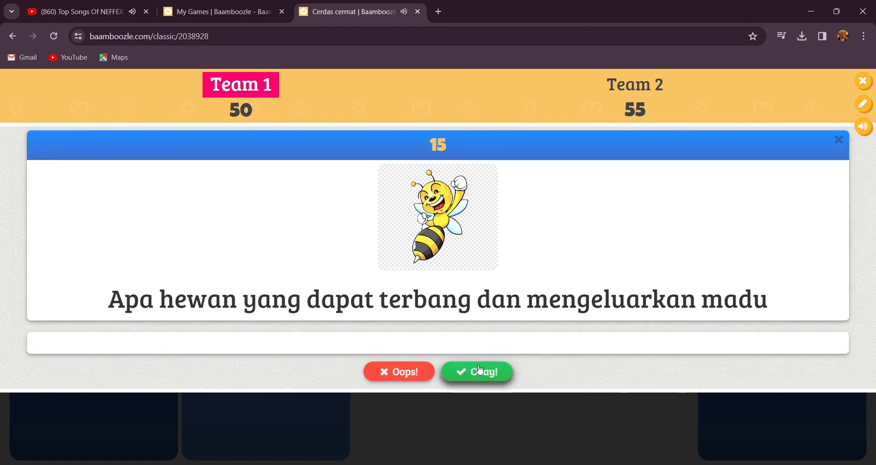
left_click(480, 370)
left_click(747, 371)
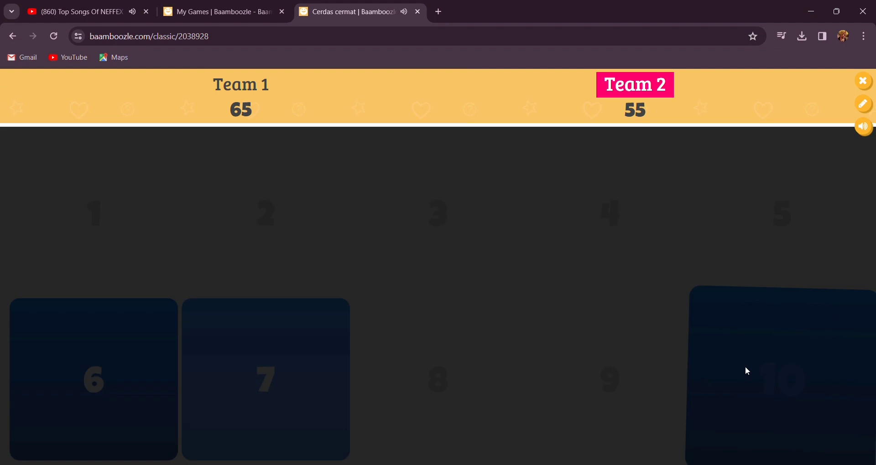
left_click(461, 428)
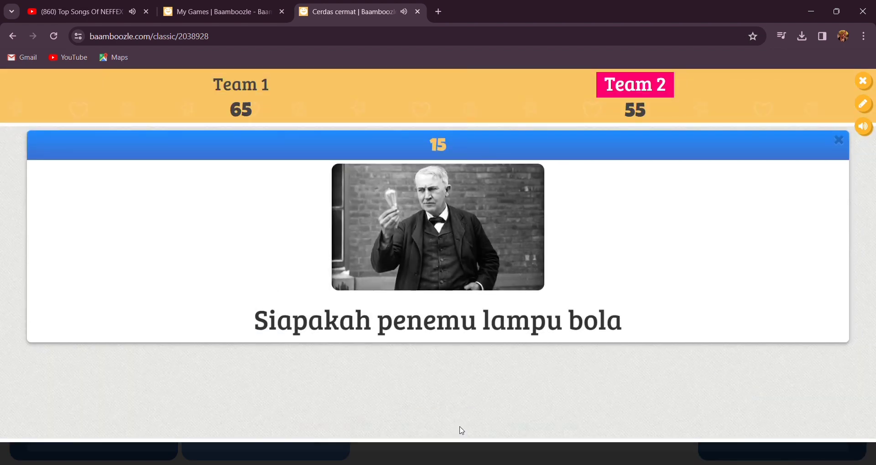
left_click(479, 422)
Finish the game by opening tile 7 for Team 1 and tile 6 for Team 2, accepting the bonus points of each.
left_click(310, 406)
left_click(438, 395)
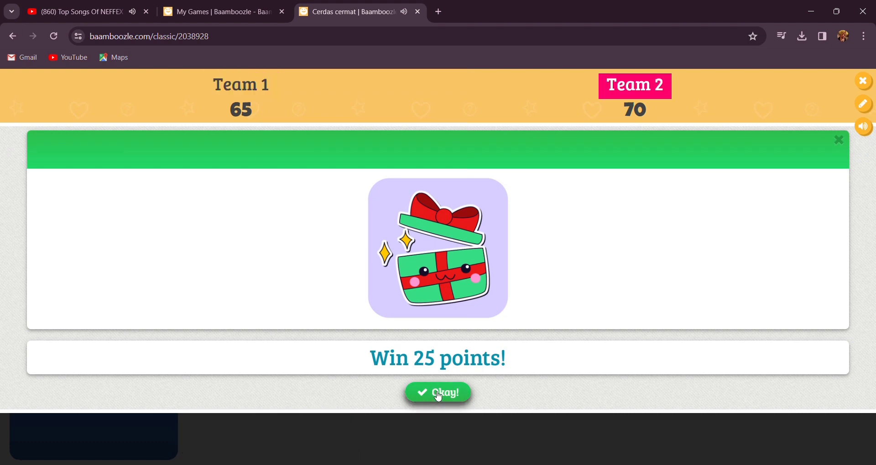
left_click(145, 391)
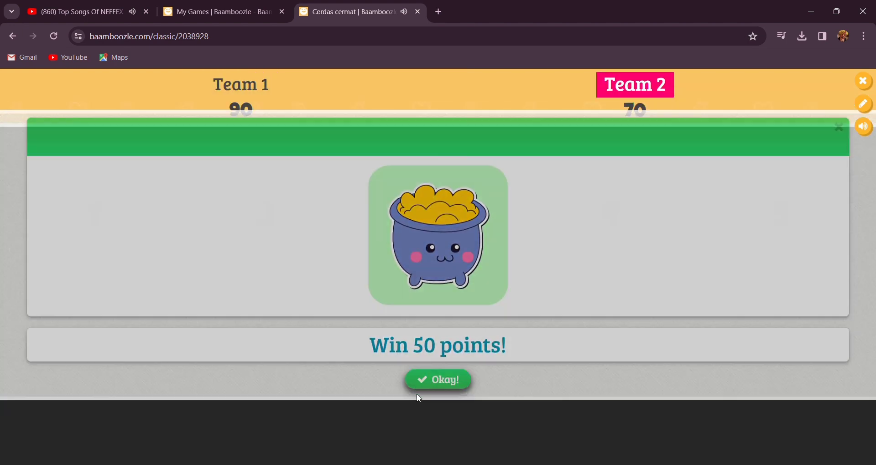
left_click(419, 395)
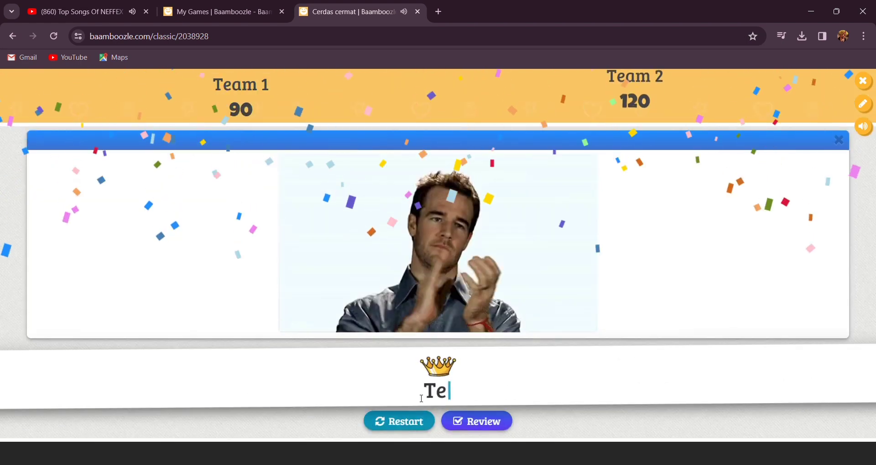